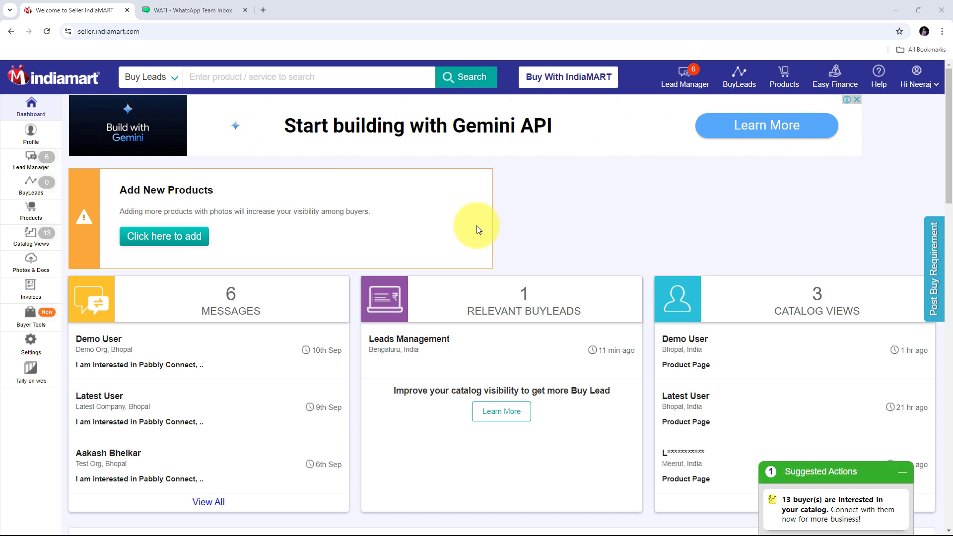
Open pabbly.com in a new browser tab and access Pabbly Connect from the Pabbly apps page.
left_click(194, 9)
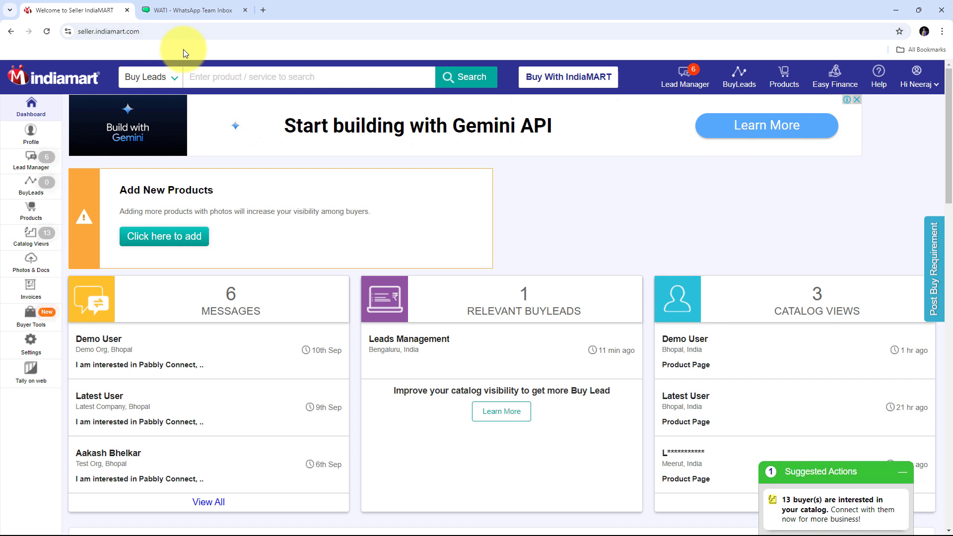
left_click(267, 10)
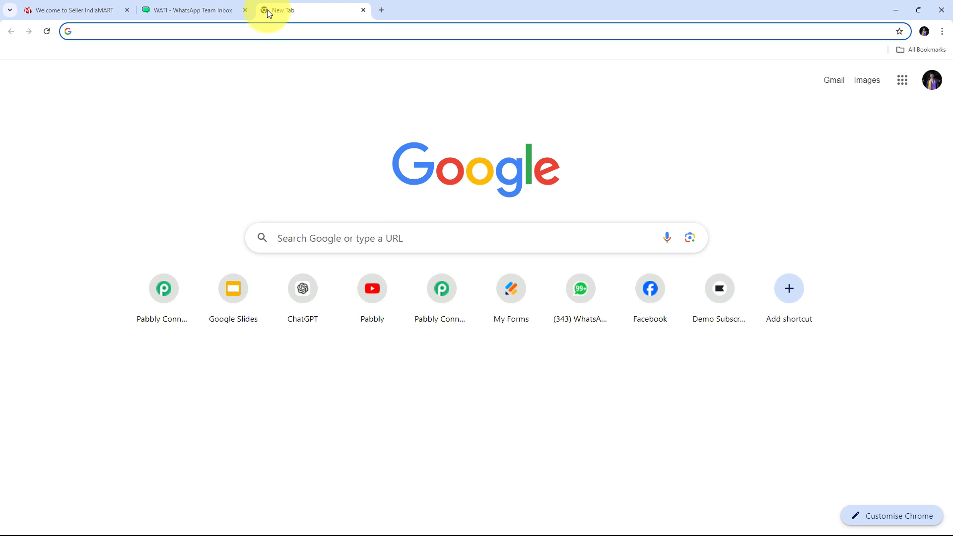
type("pabbly")
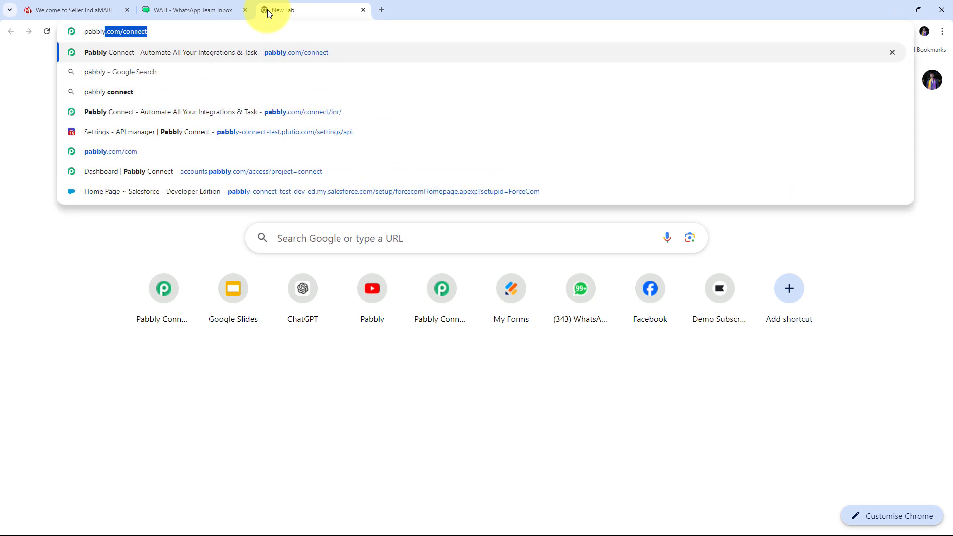
type(".co")
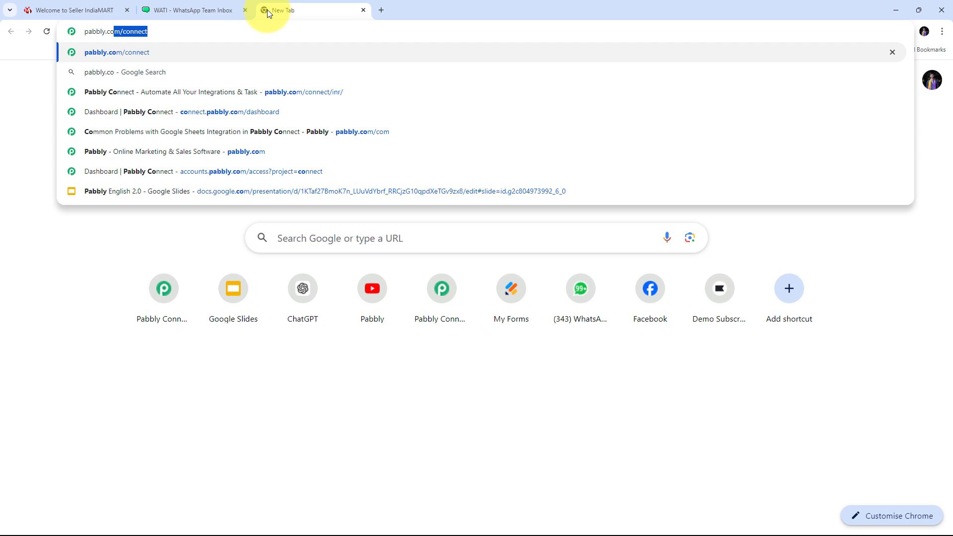
type("m")
key("Return")
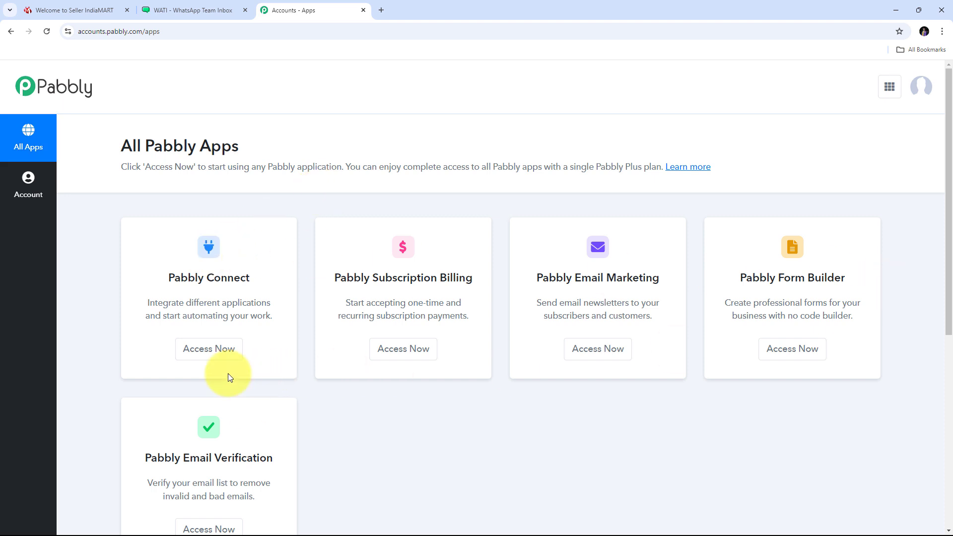
left_click_drag(165, 281, 263, 281)
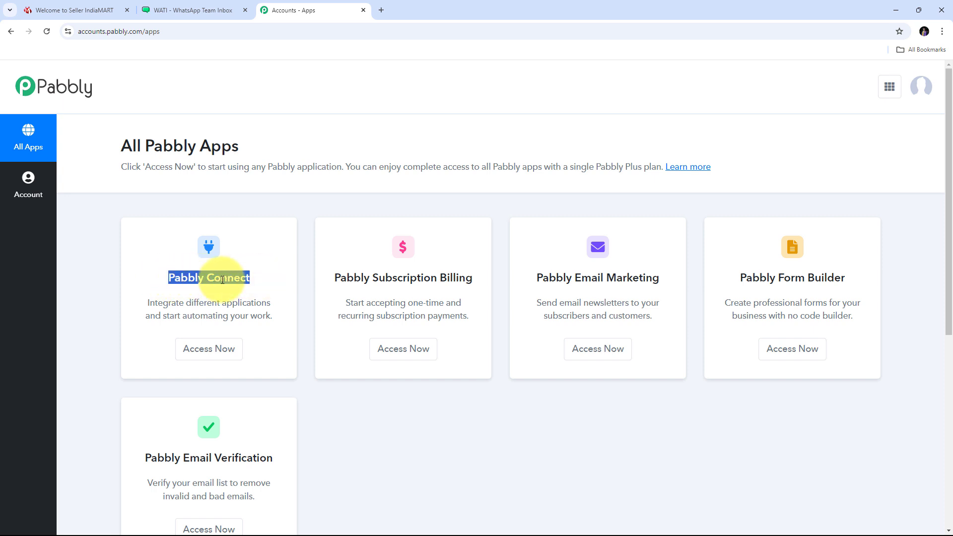
left_click(206, 351)
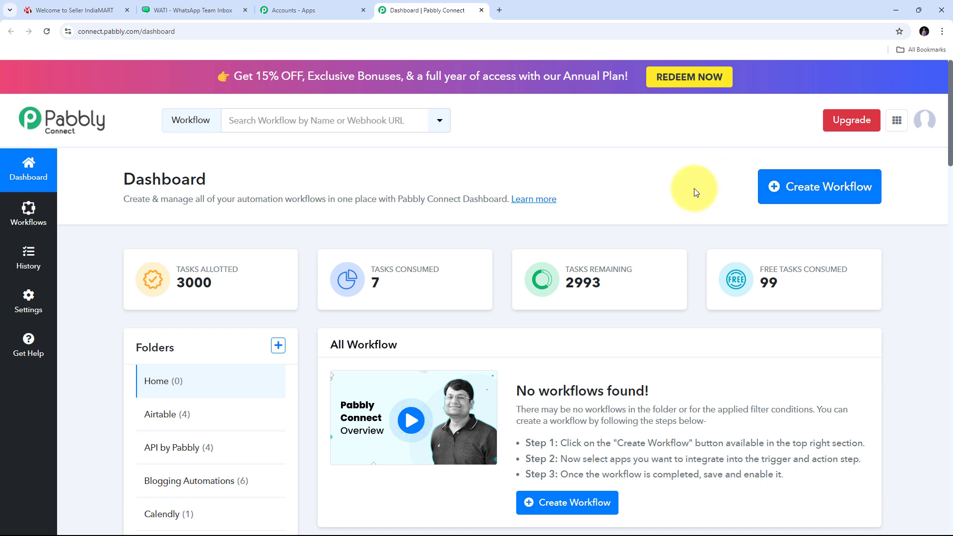
Create a workflow in the IndiaMart folder with a name beginning "Send Automated WhatsApp Messages to Industrial Plants &".
left_click(811, 193)
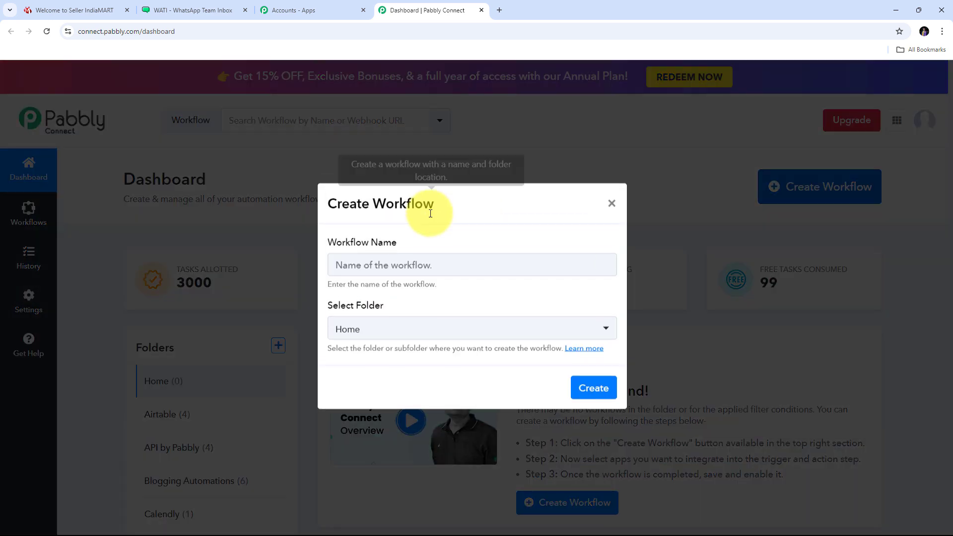
left_click(350, 263)
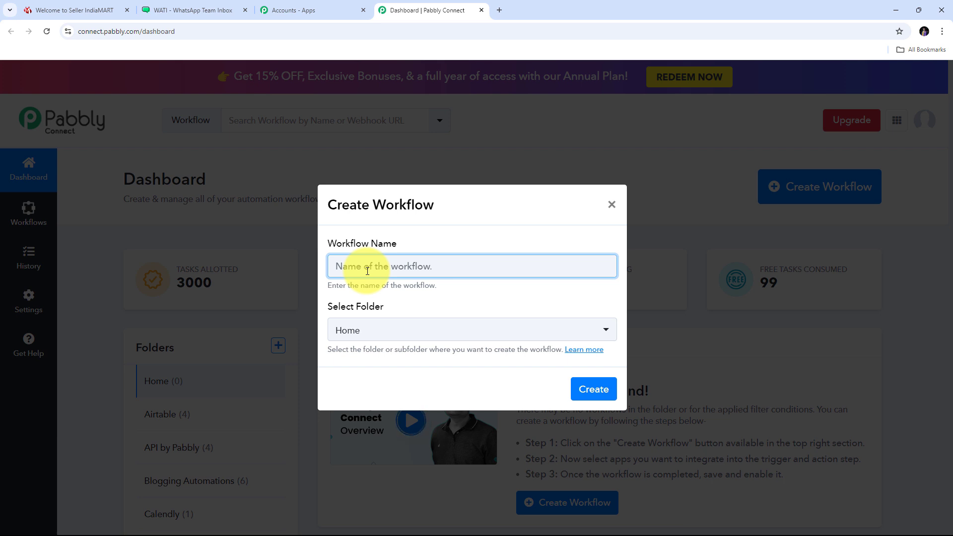
key("ctrl+v")
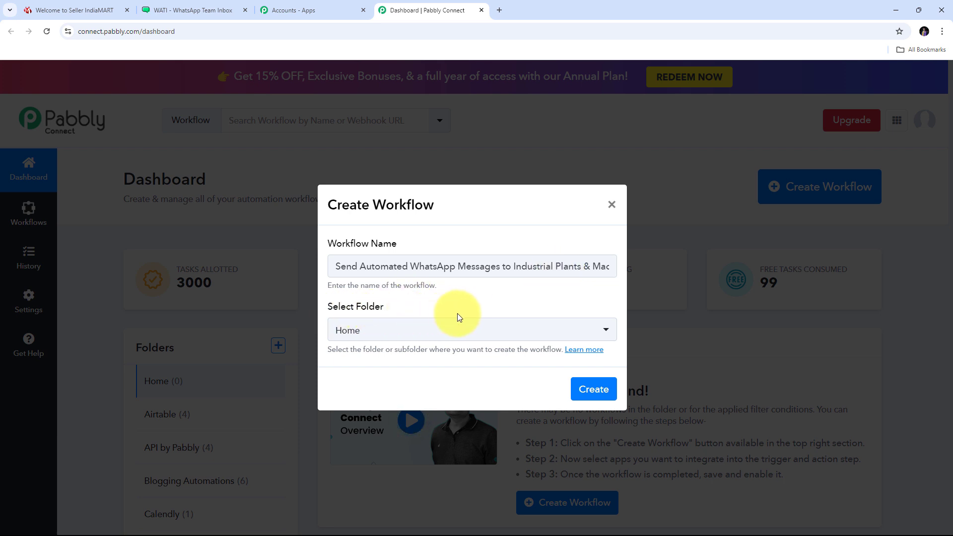
left_click(485, 334)
scroll(463, 211, "down", 4)
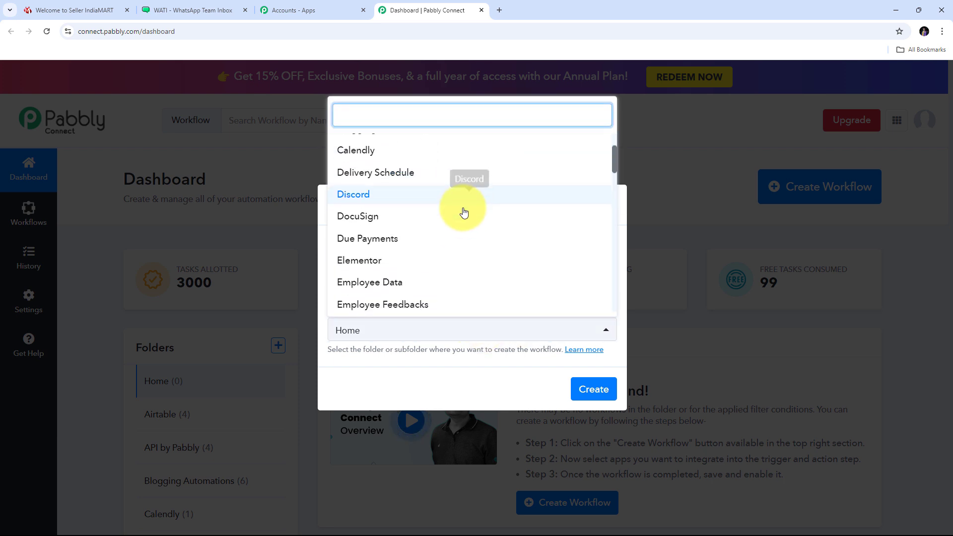
scroll(464, 213, "down", 8)
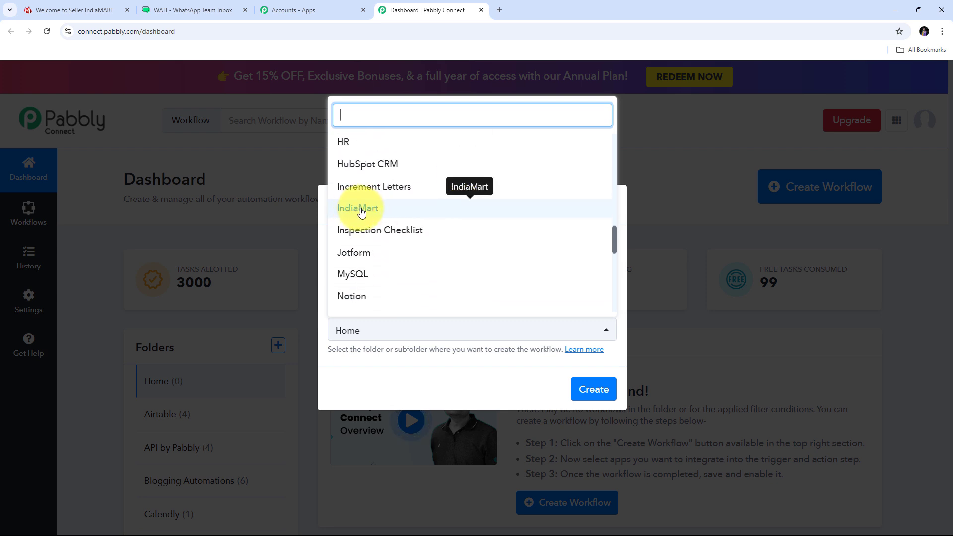
left_click(368, 208)
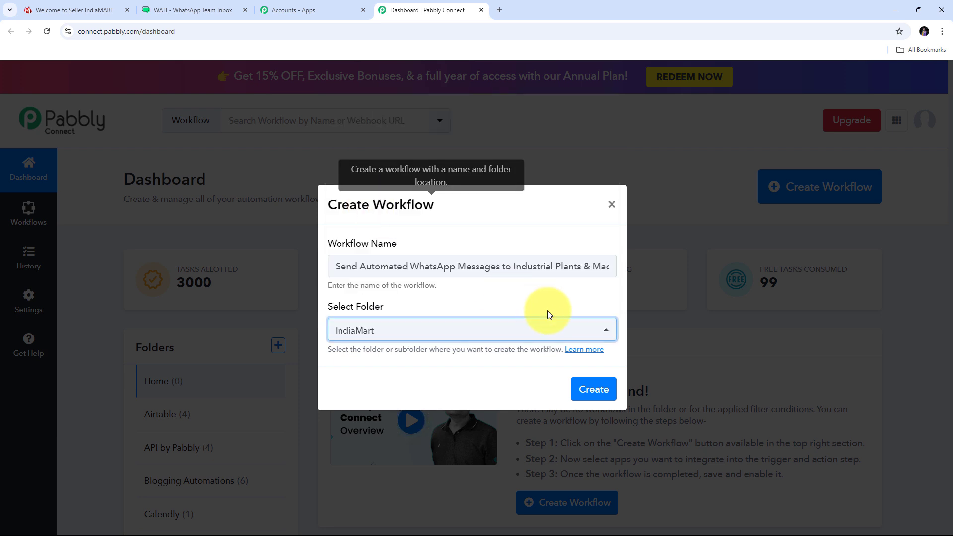
left_click(587, 392)
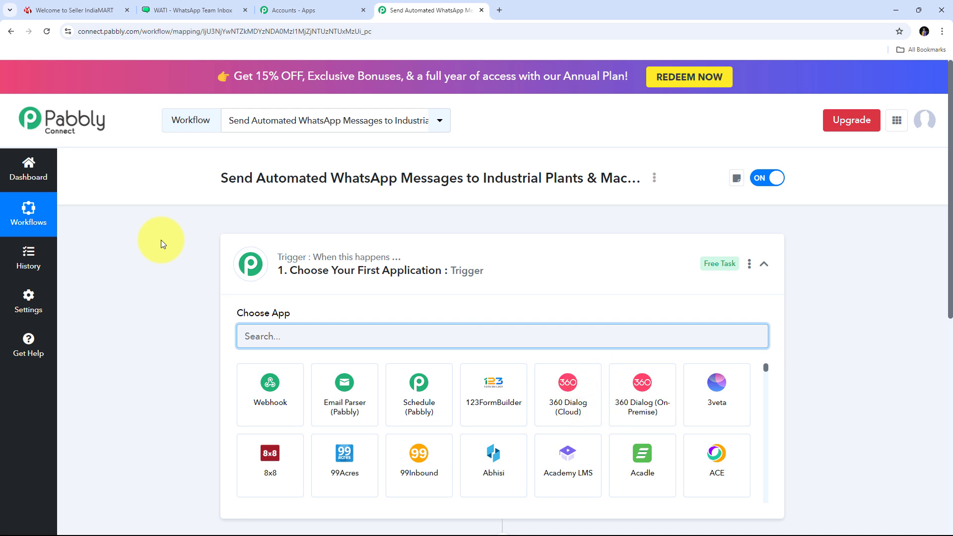
Set the workflow's trigger application to IndiaMART with New Leads as the trigger event.
scroll(160, 240, "down", 3)
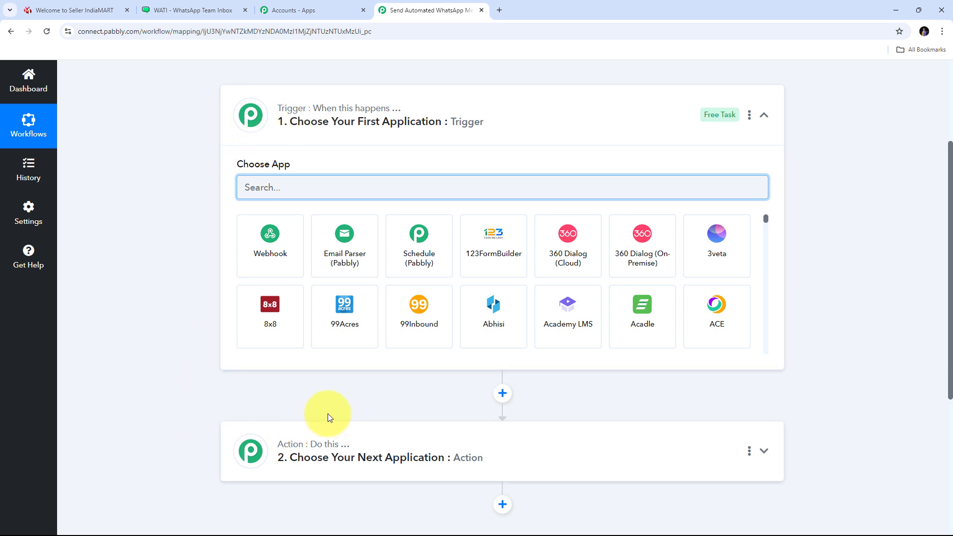
scroll(182, 189, "up", 1)
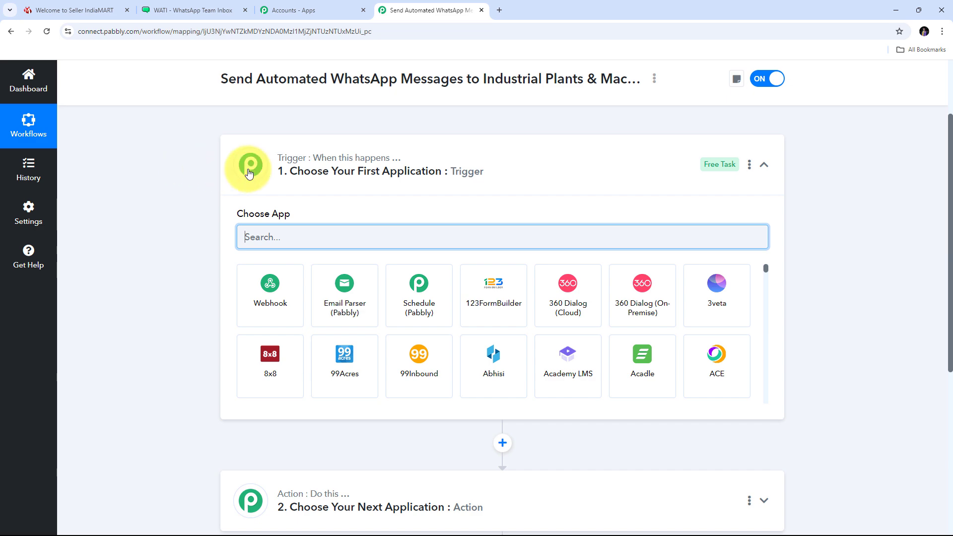
scroll(308, 166, "down", 2)
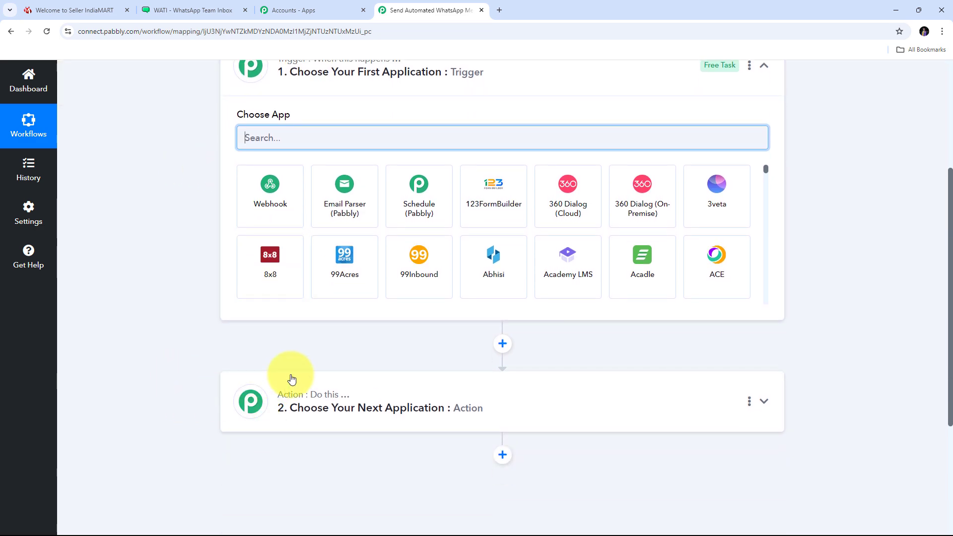
scroll(268, 352, "up", 2)
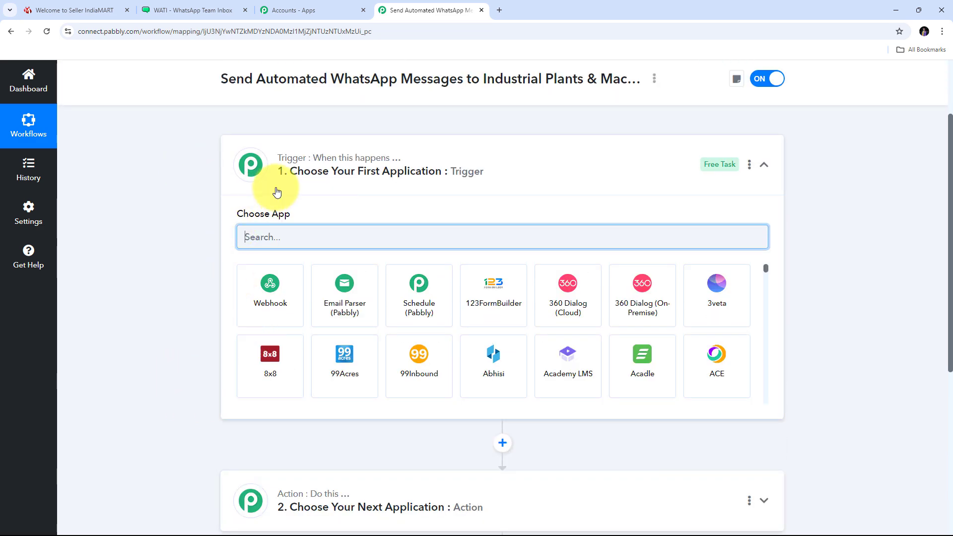
scroll(273, 191, "up", 1)
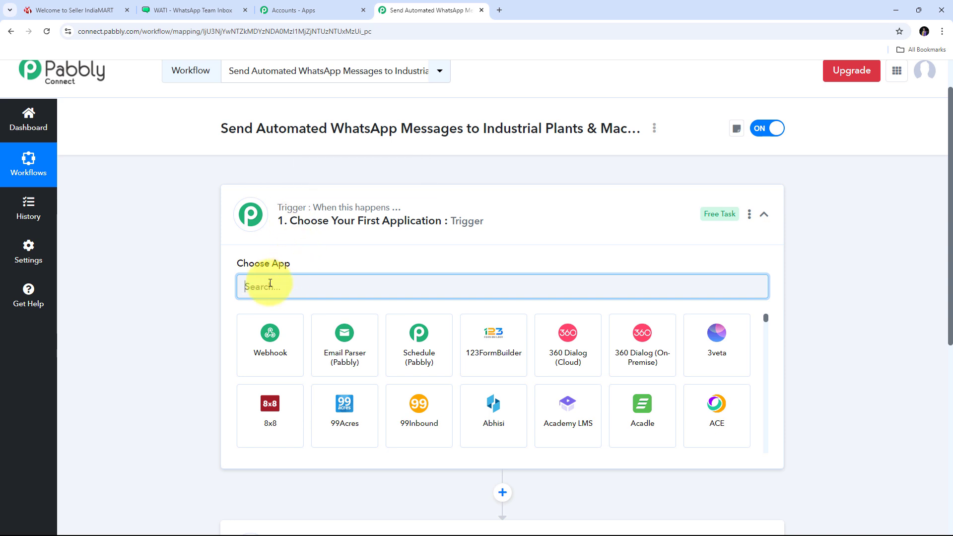
type("Ind")
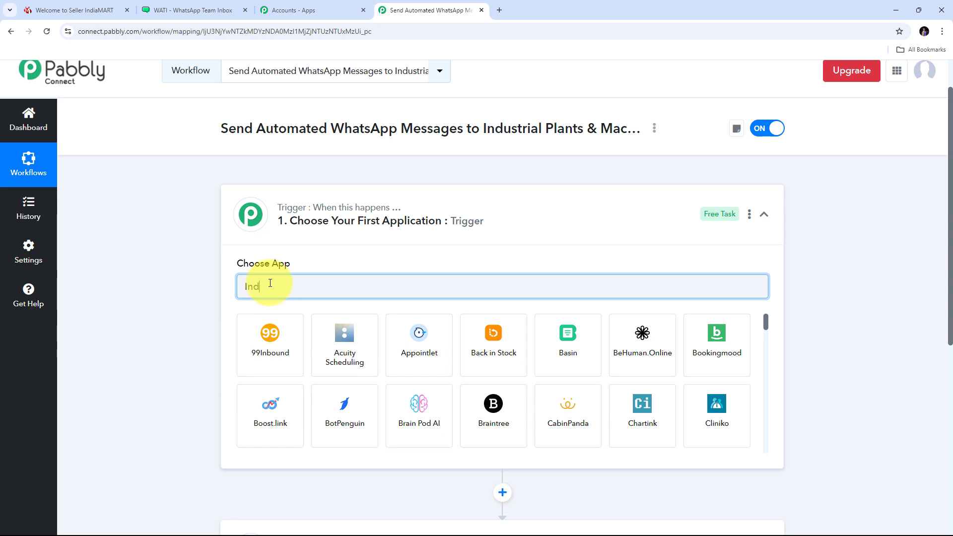
type("iaMAR")
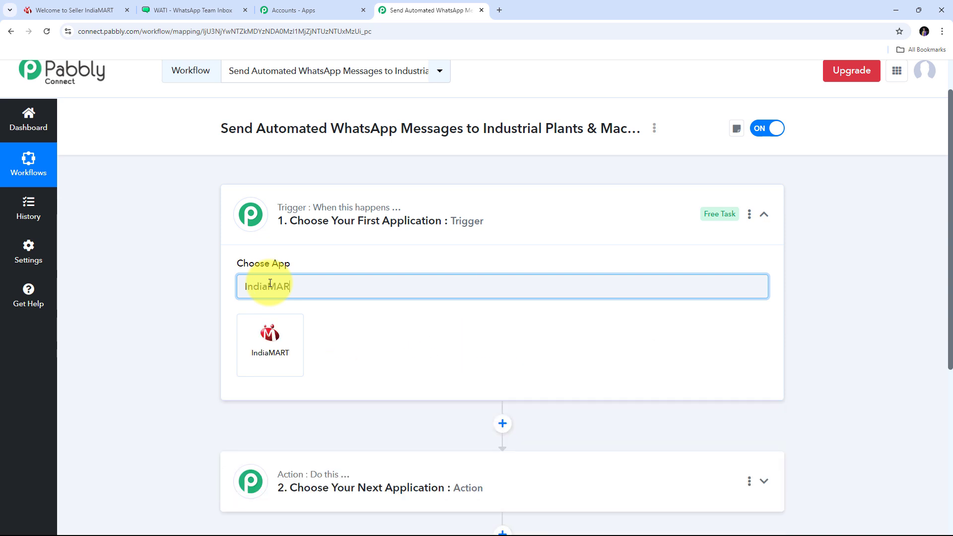
type("T")
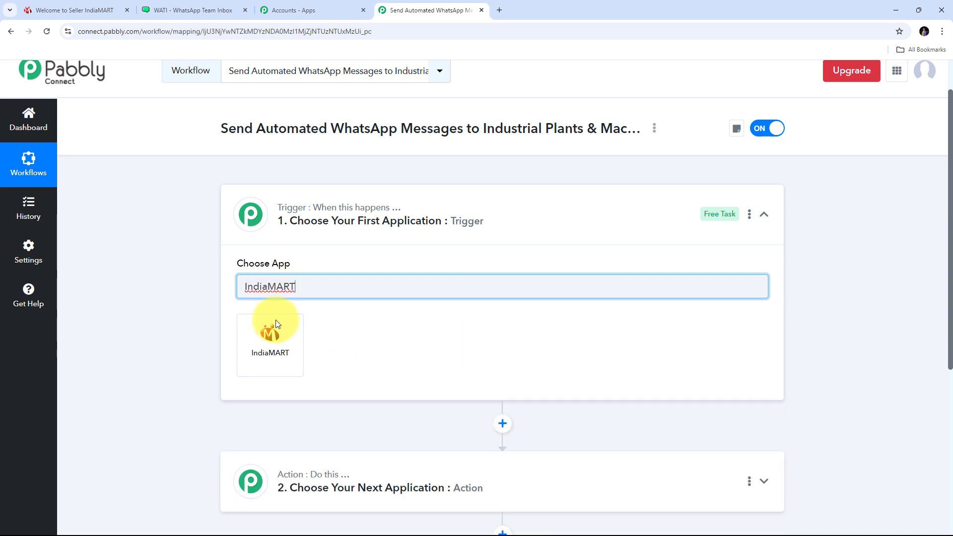
left_click(269, 345)
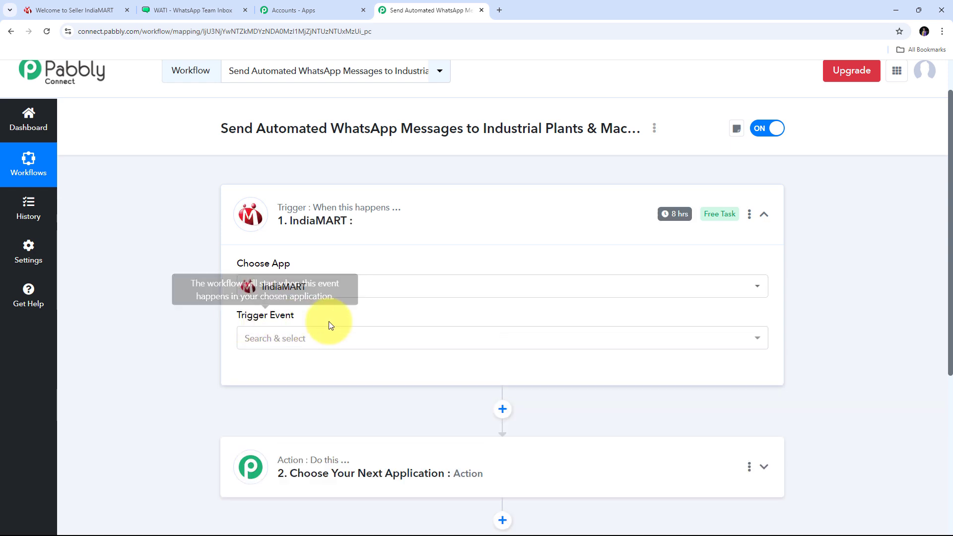
left_click(589, 339)
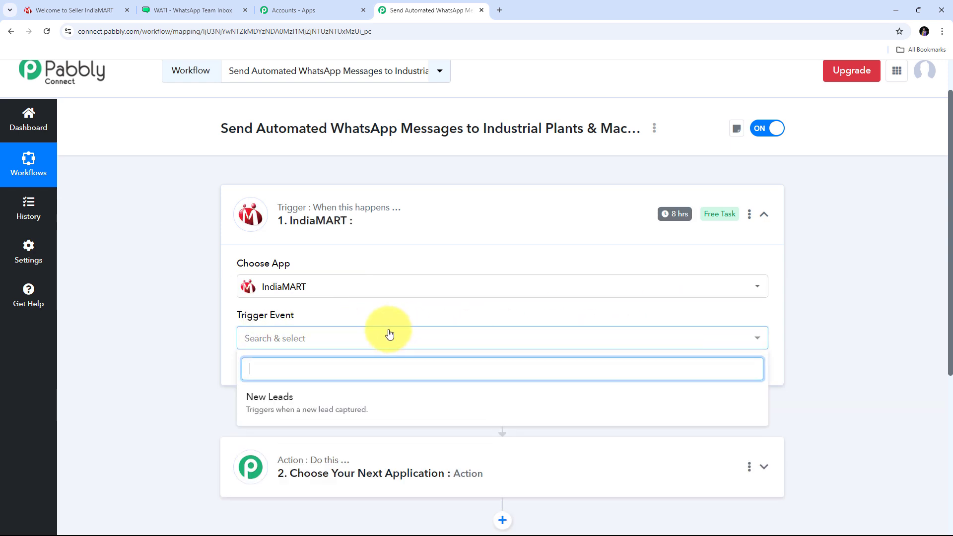
left_click(287, 406)
Review the IndiaMART webhook setup instructions and copy the trigger's webhook URL.
scroll(367, 331, "down", 1)
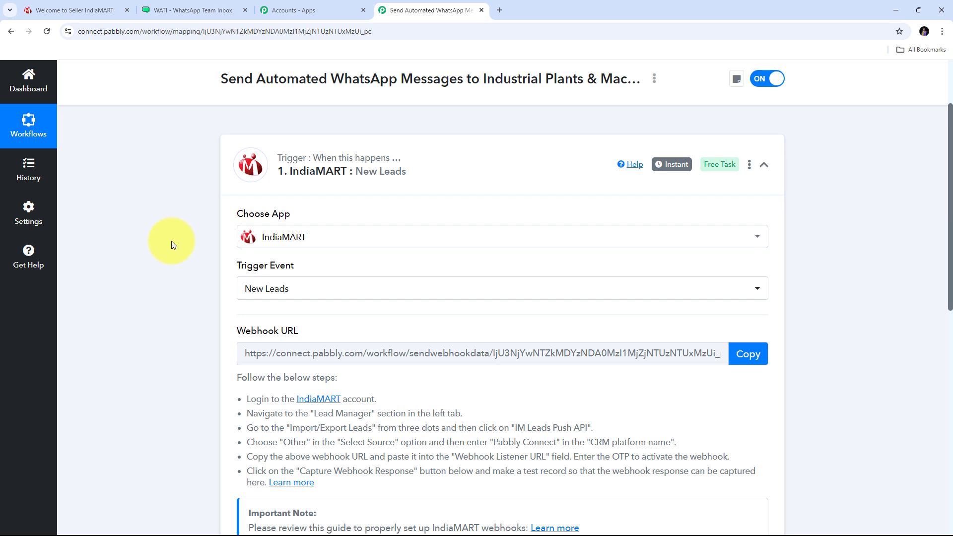
scroll(171, 240, "down", 2)
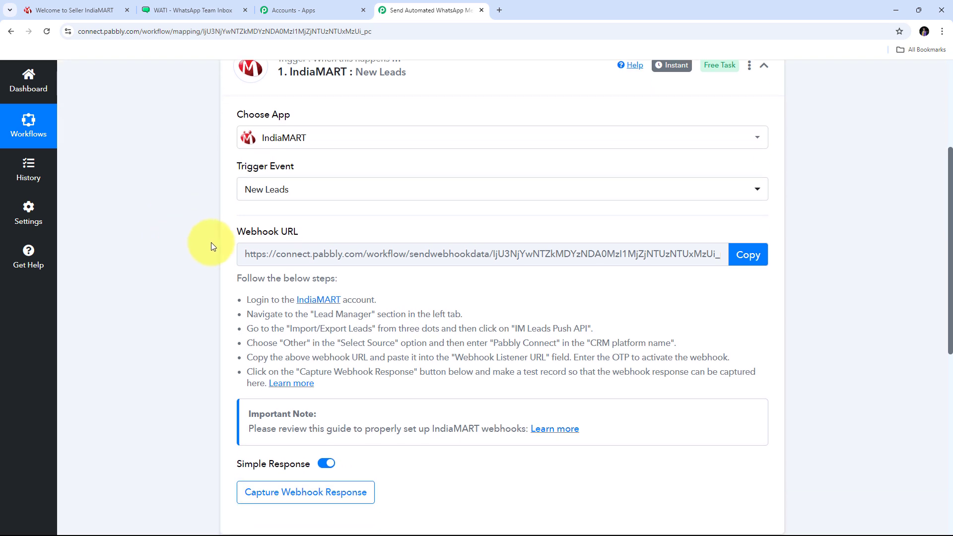
left_click_drag(228, 233, 349, 232)
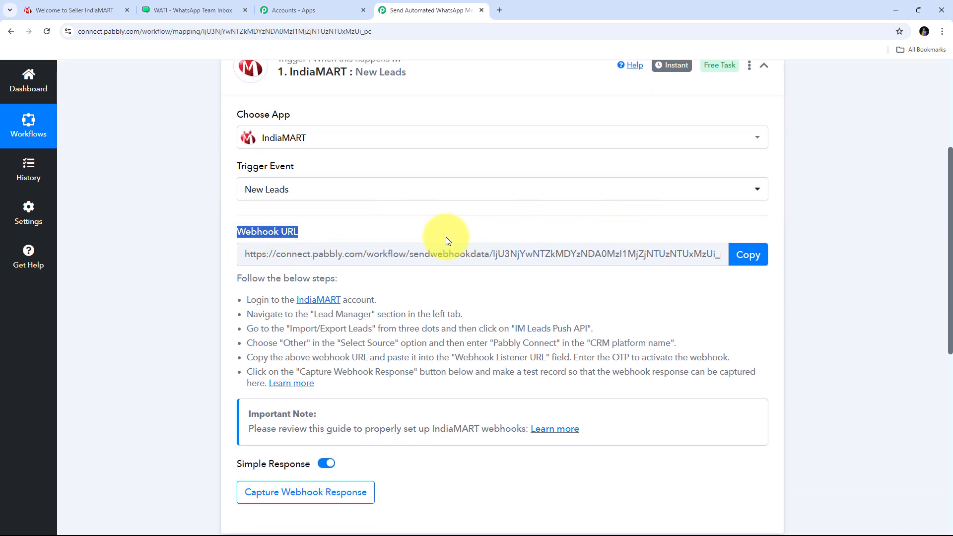
mouse_move(263, 236)
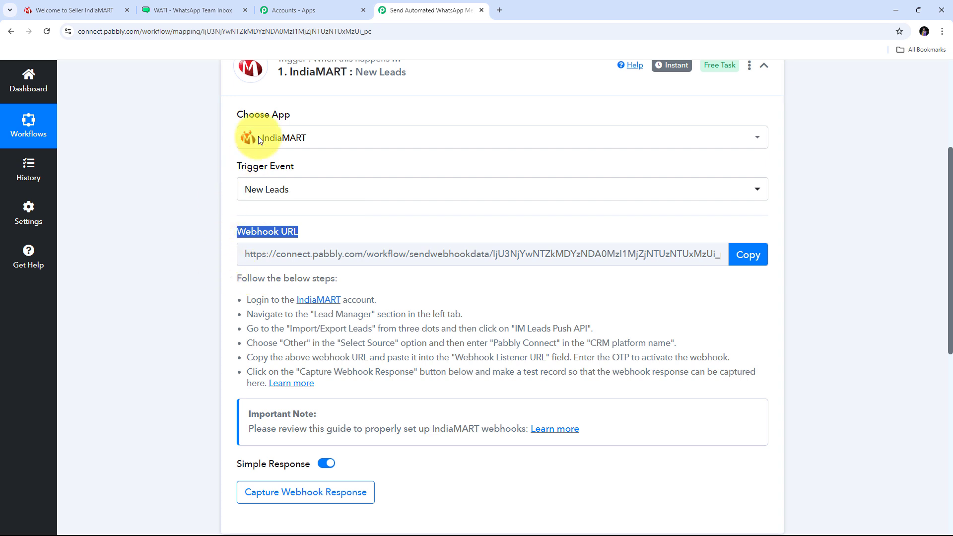
left_click_drag(242, 299, 407, 387)
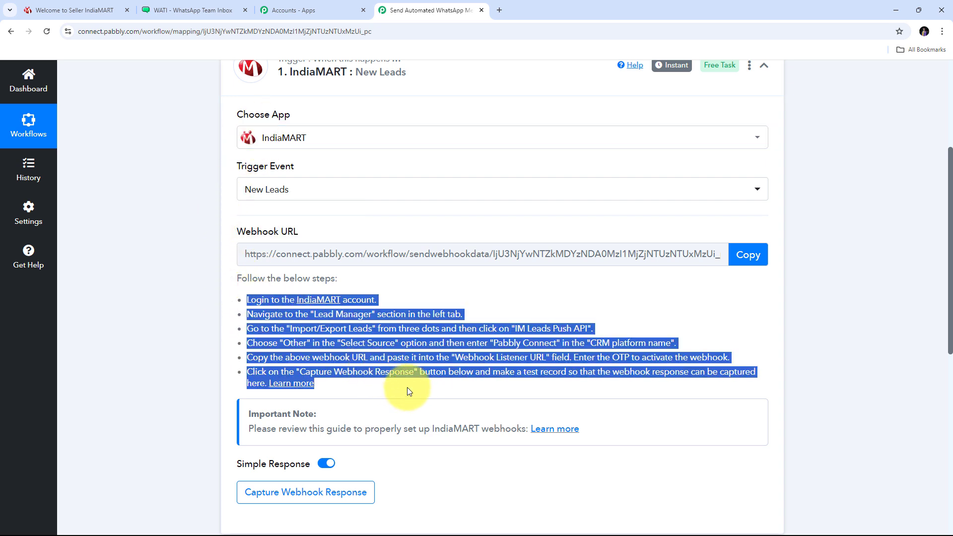
left_click(222, 273)
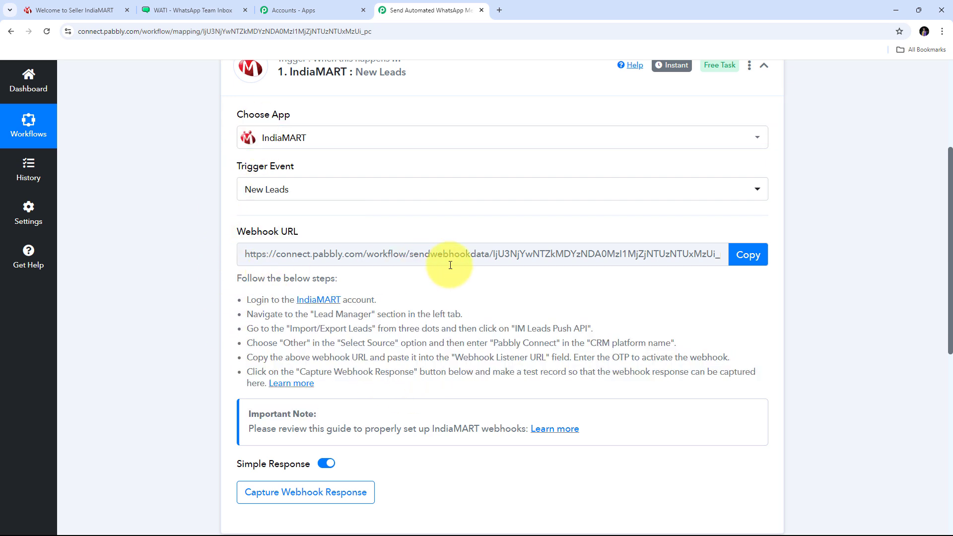
left_click(744, 255)
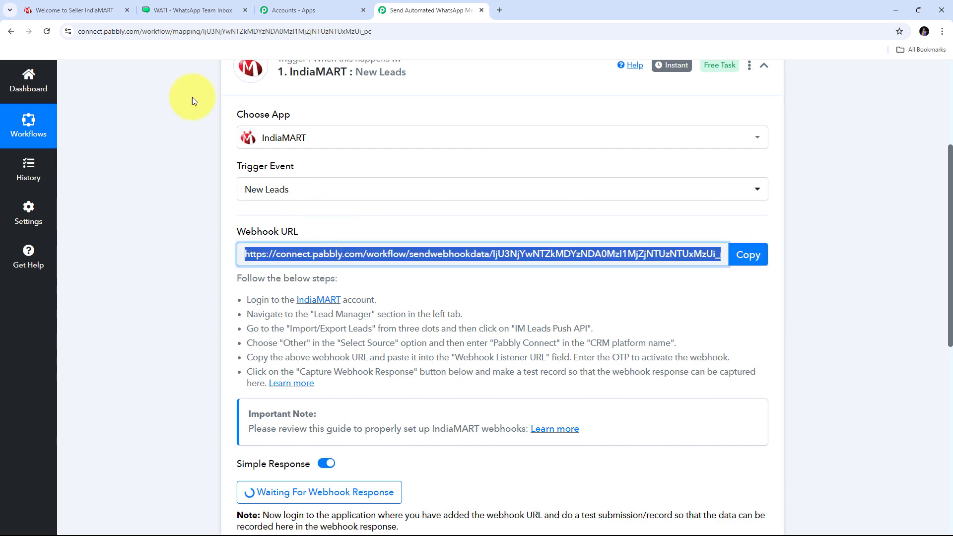
Switch to the IndiaMART seller account and open the Push API integration page from Lead Manager's import/export leads options.
left_click(85, 9)
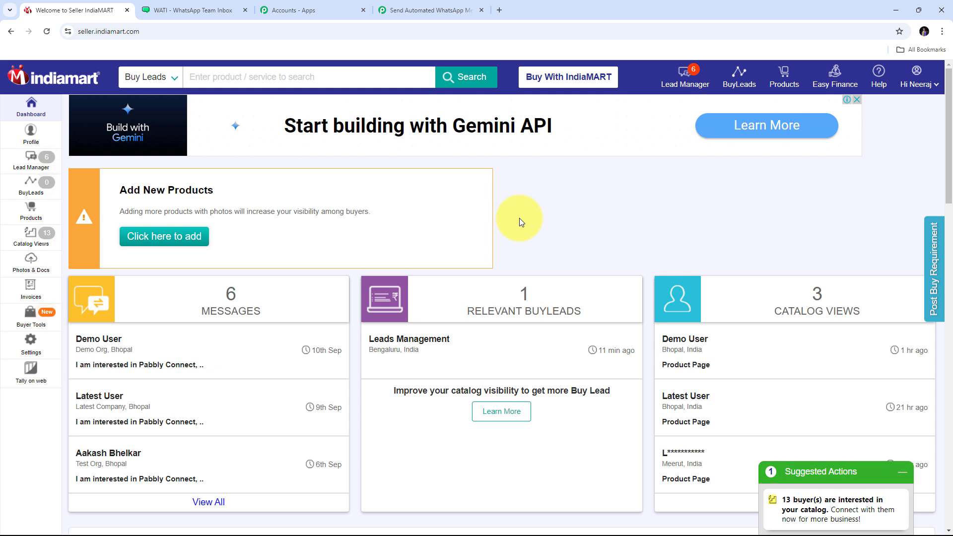
left_click(42, 167)
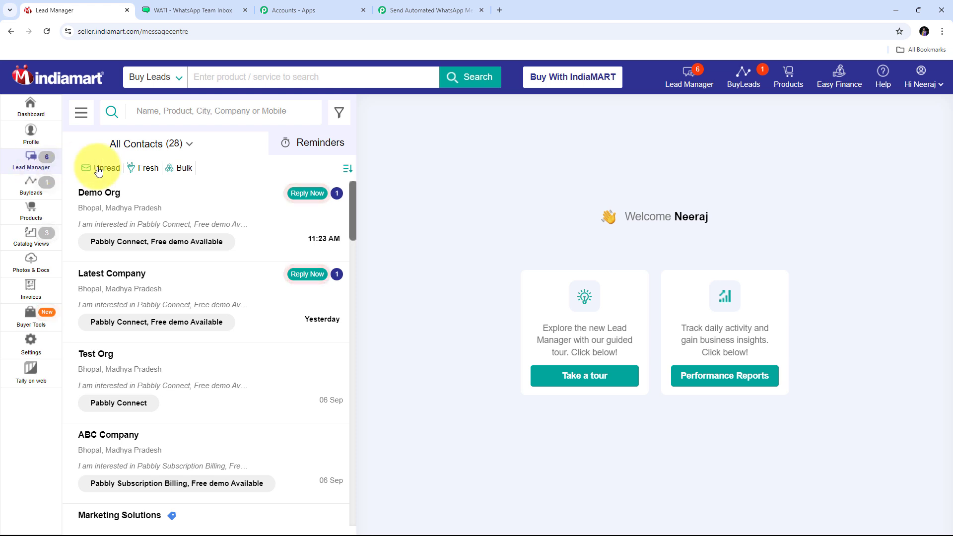
left_click(81, 119)
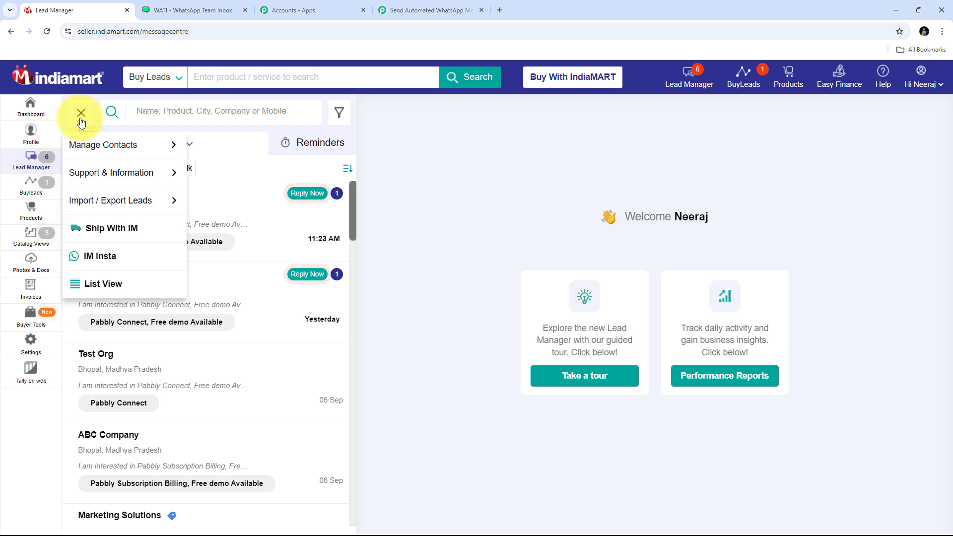
left_click(85, 201)
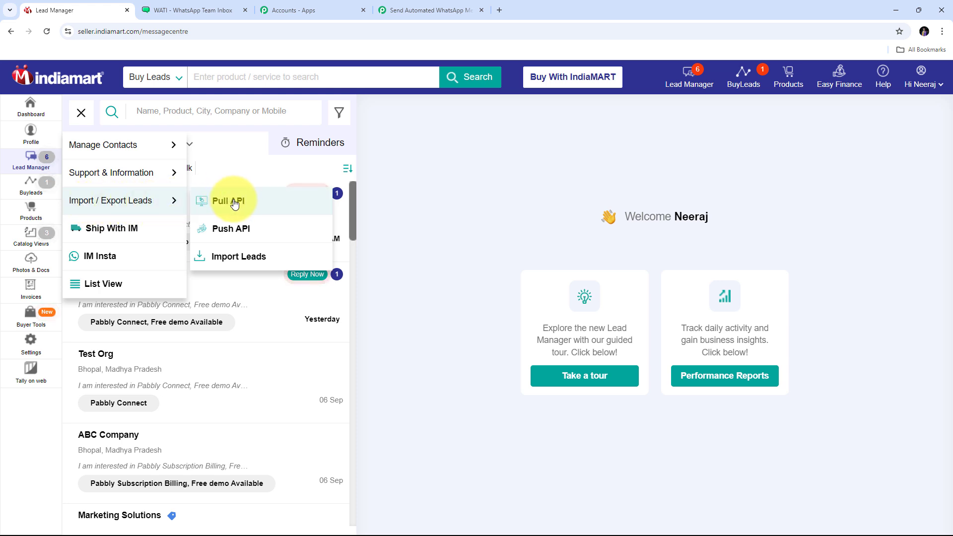
left_click(238, 235)
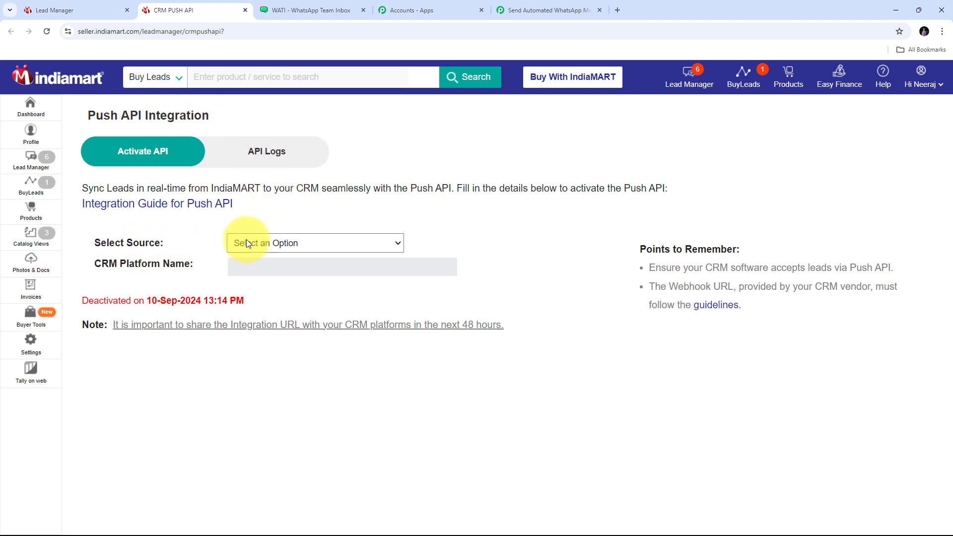
Select Other as the Push API source and enter Pabbly Connect as the CRM platform name.
left_click(347, 243)
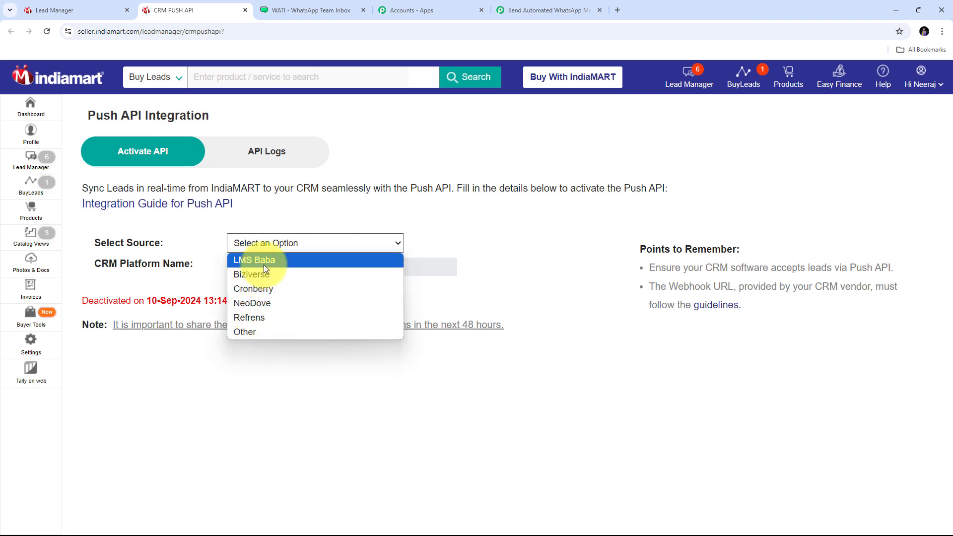
left_click(257, 333)
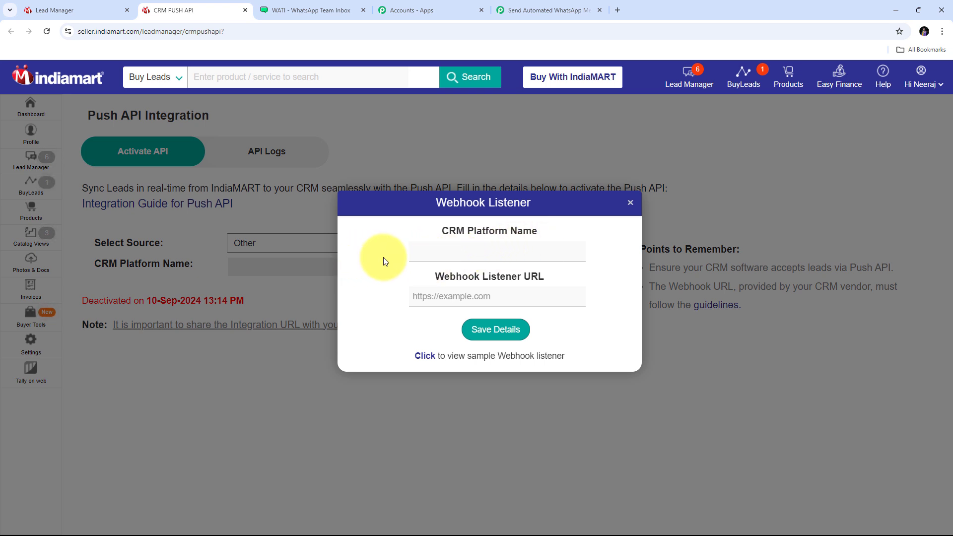
left_click(432, 251)
left_click(470, 277)
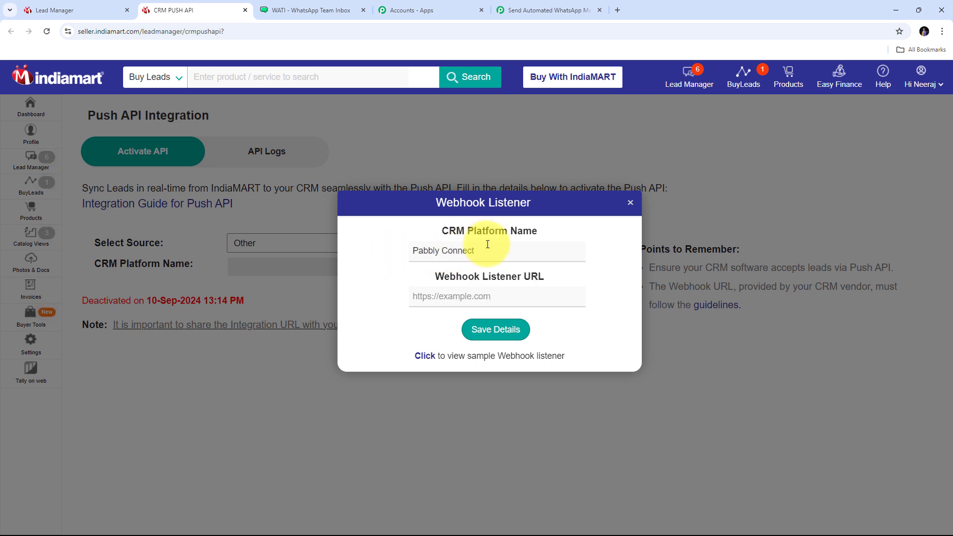
Save the copied webhook URL as the listener URL and choose "I can easily assign leads to my sales team and manage their performance" as the activation reason.
right_click(428, 298)
left_click(452, 395)
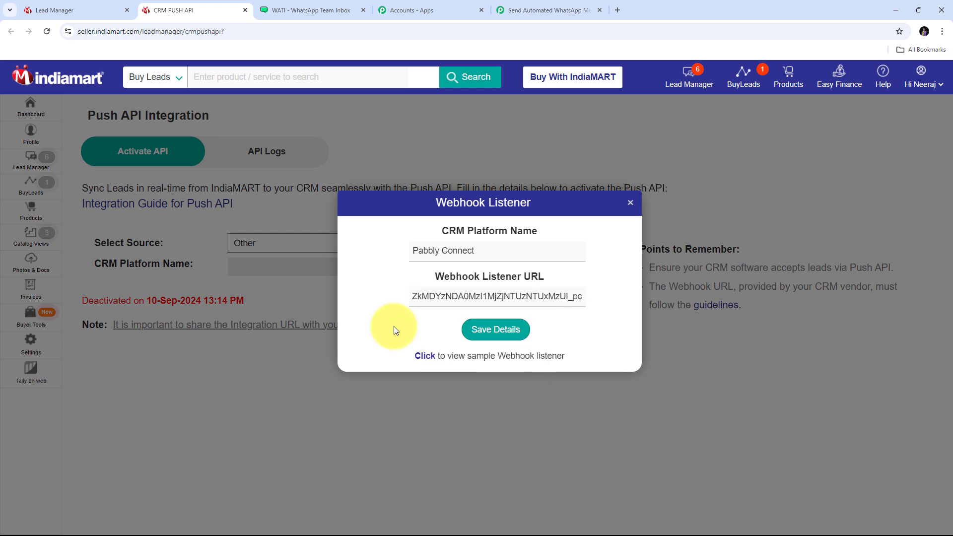
left_click(496, 332)
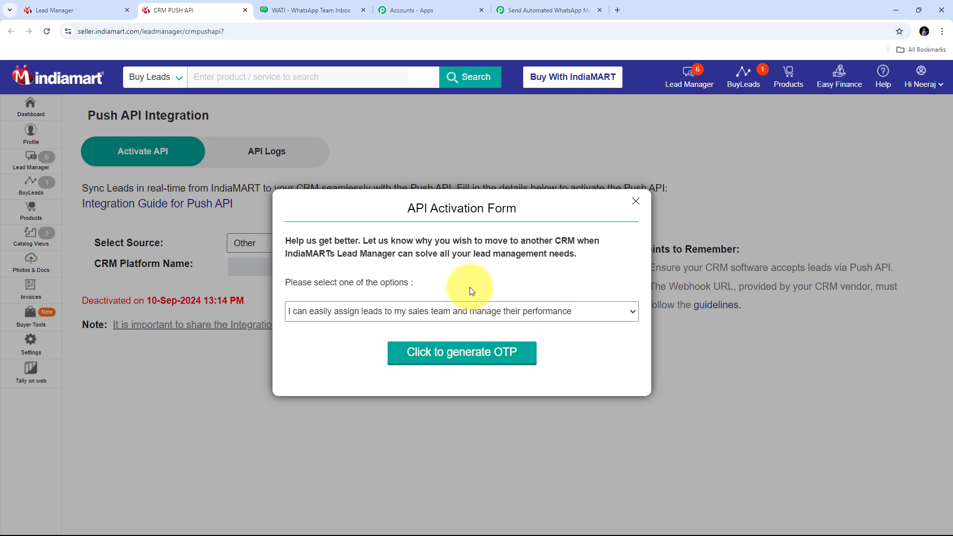
left_click(386, 310)
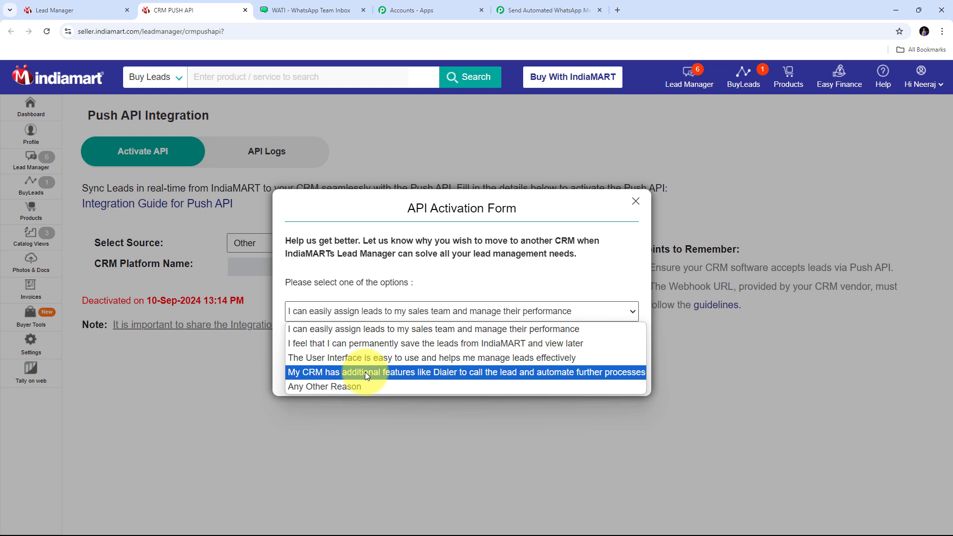
left_click(373, 331)
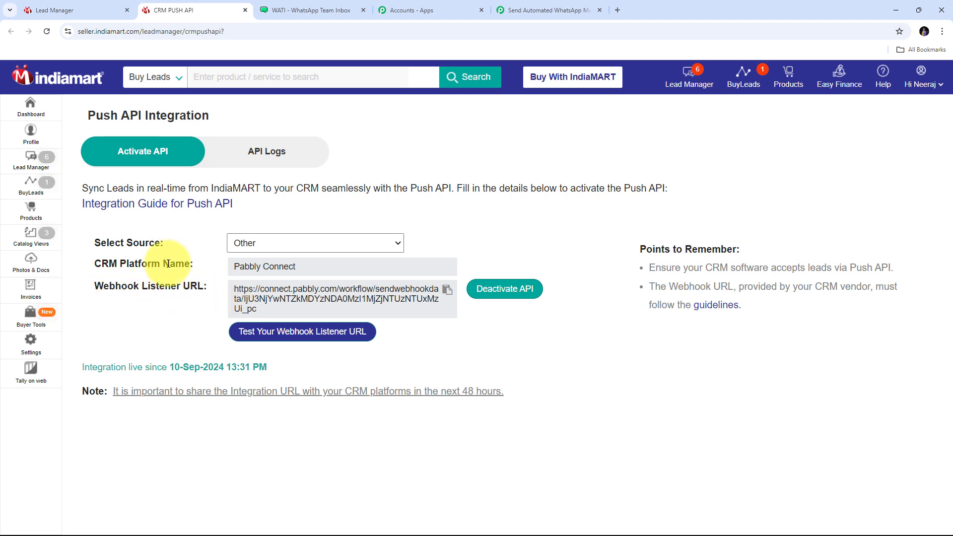
Check the Pabbly trigger's webhook capture status and send a test lead to its URL from IndiaMART's webhook listener testing.
left_click(548, 8)
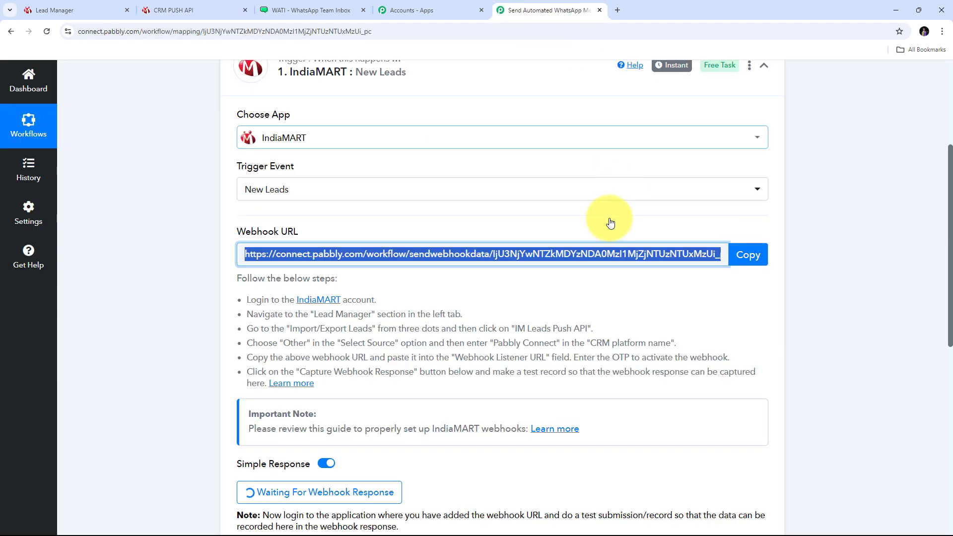
scroll(470, 210, "down", 4)
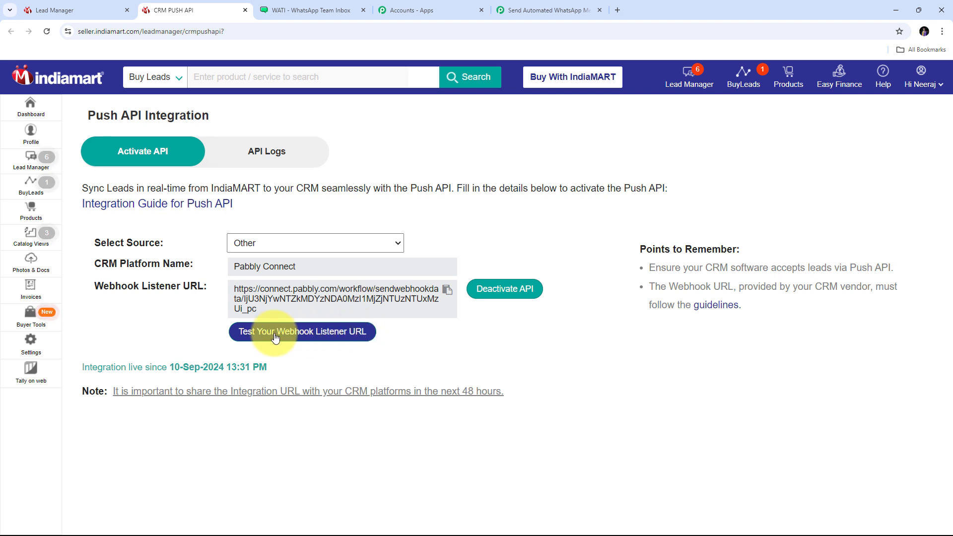
left_click(316, 337)
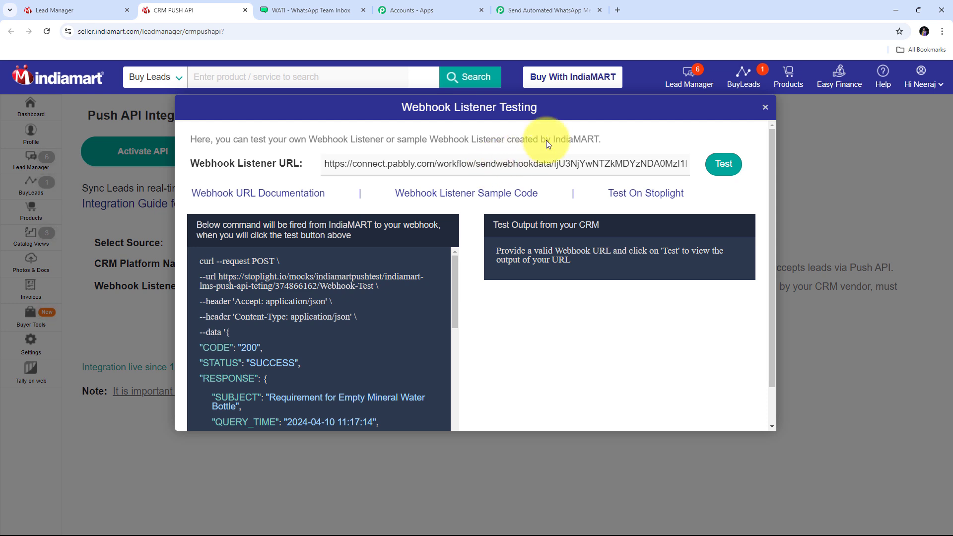
left_click(723, 169)
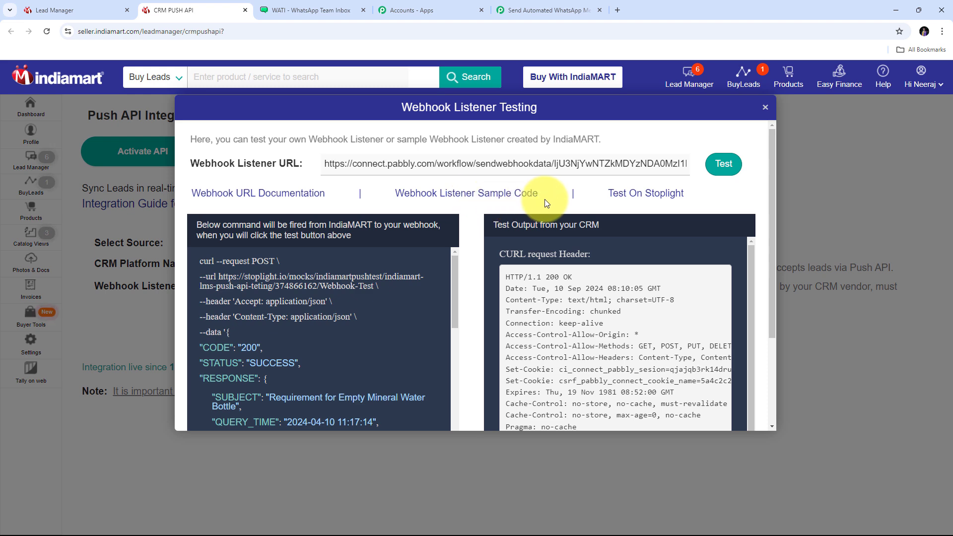
Examine the webhook response captured in the Pabbly workflow, covering the status, query ID, subject and sender's state, pincode, phone and name.
left_click(531, 4)
scroll(869, 212, "down", 5)
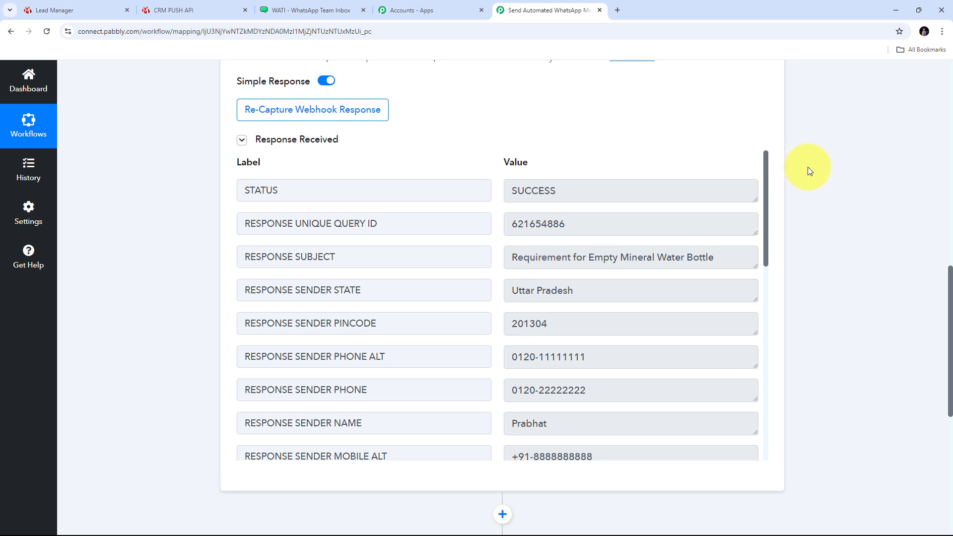
scroll(808, 168, "down", 1)
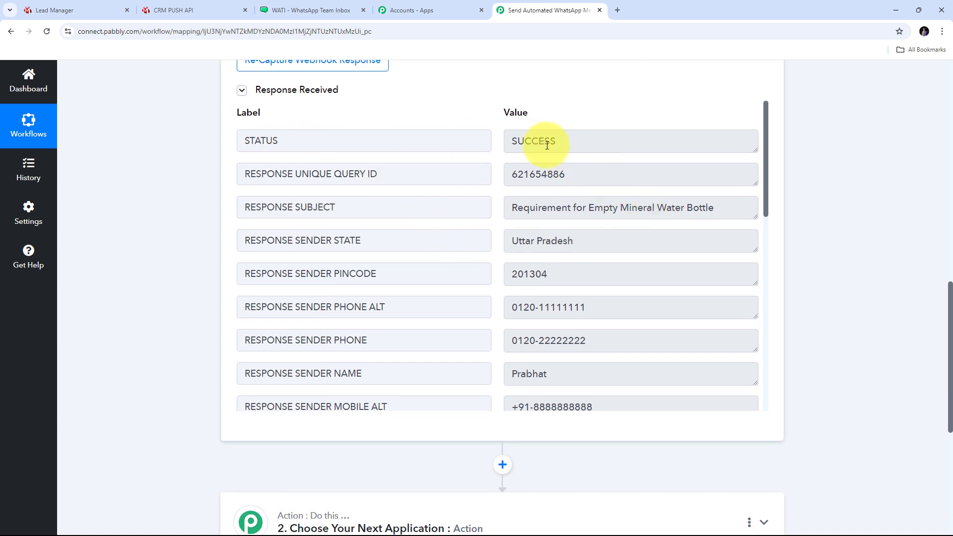
left_click_drag(585, 142, 340, 170)
left_click_drag(583, 182, 368, 201)
left_click(730, 207)
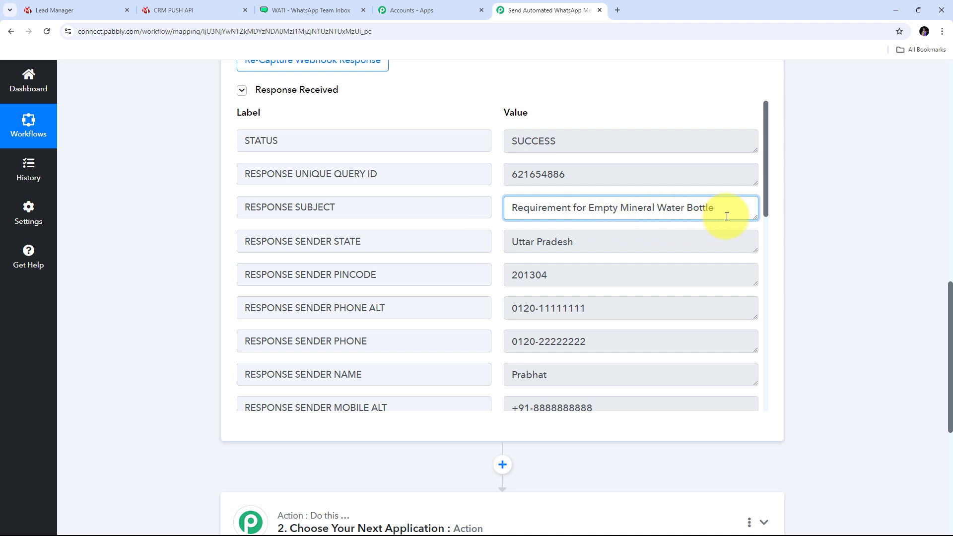
left_click_drag(587, 208, 750, 221)
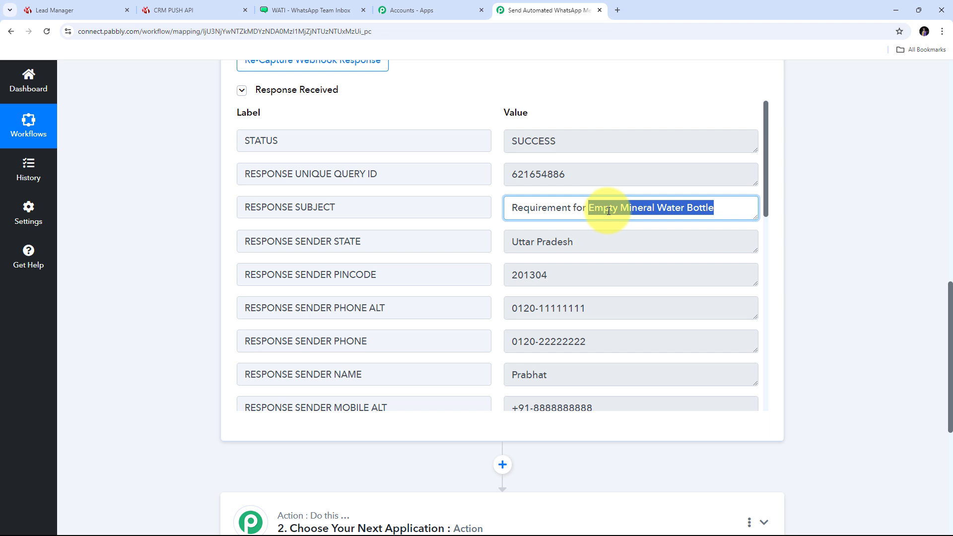
left_click(398, 235)
left_click(610, 241)
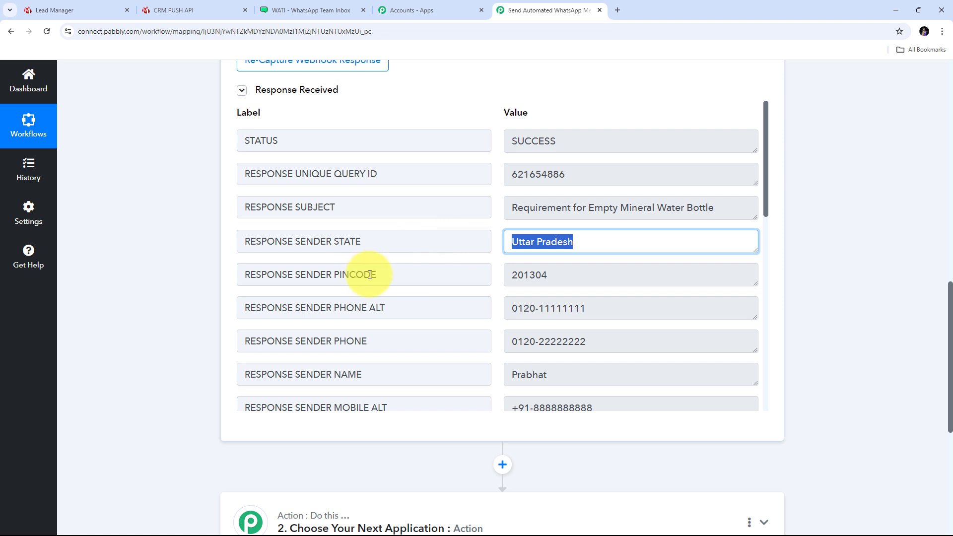
left_click(570, 277)
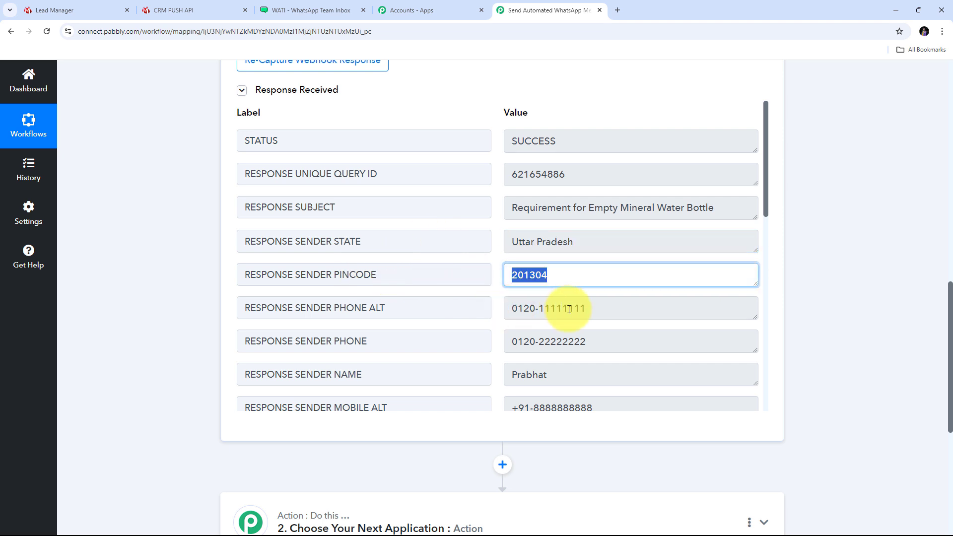
left_click(604, 309)
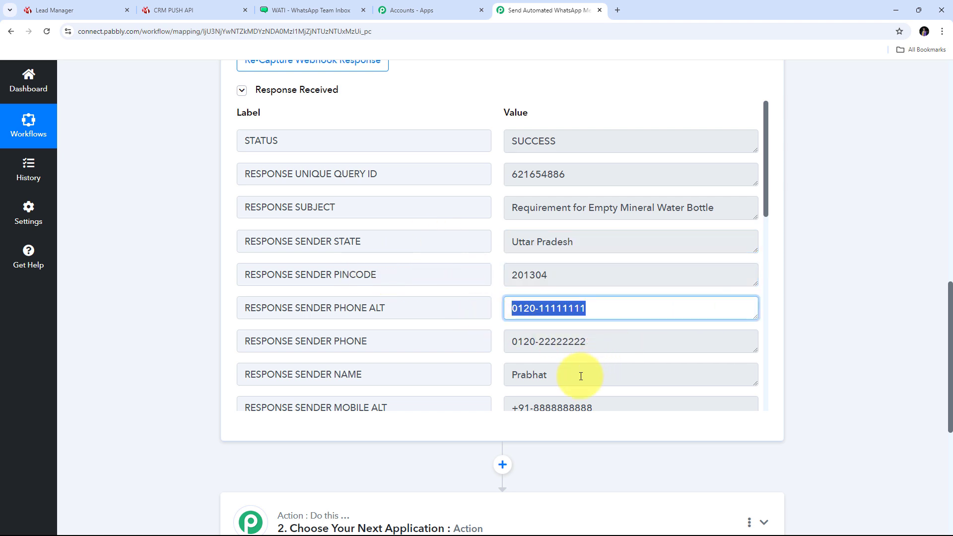
left_click(566, 376)
key("Tab")
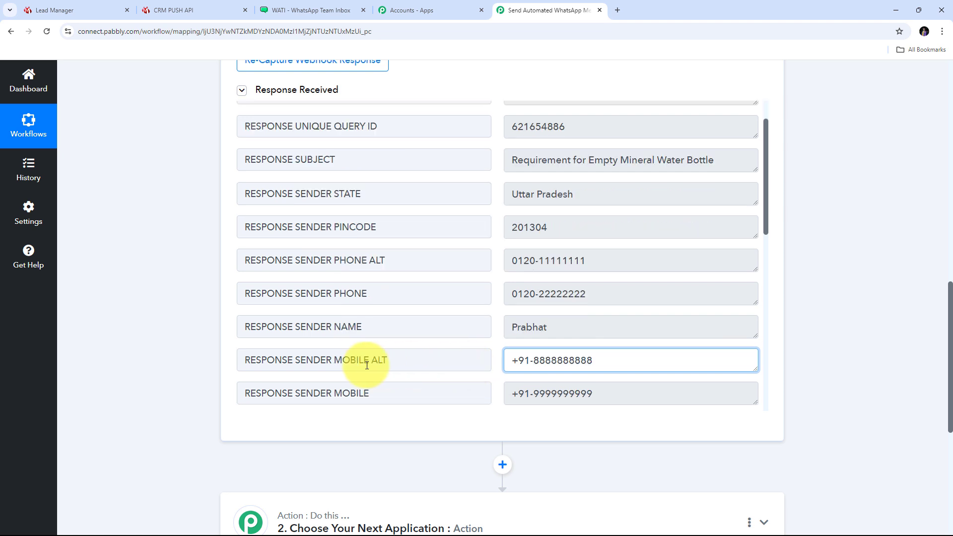
Review the remaining captured lead fields, including the query product name, and enlarge the query message to read it in full.
scroll(328, 370, "down", 5)
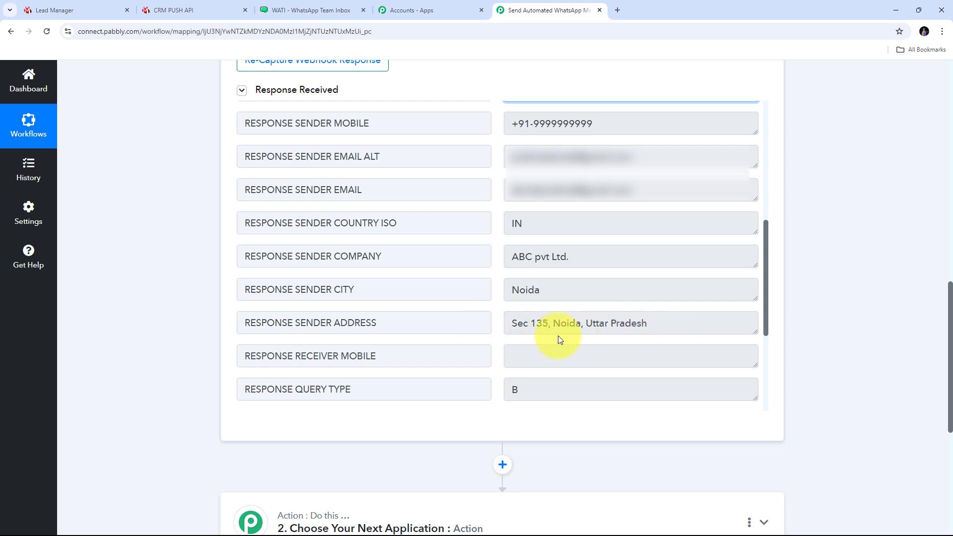
scroll(765, 298, "down", 5)
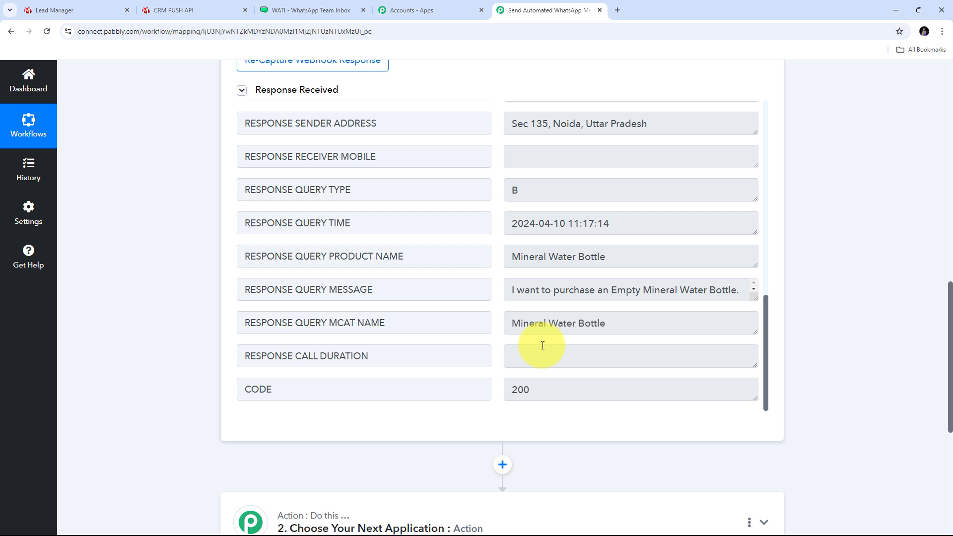
scroll(542, 345, "down", 1)
left_click_drag(628, 234, 470, 222)
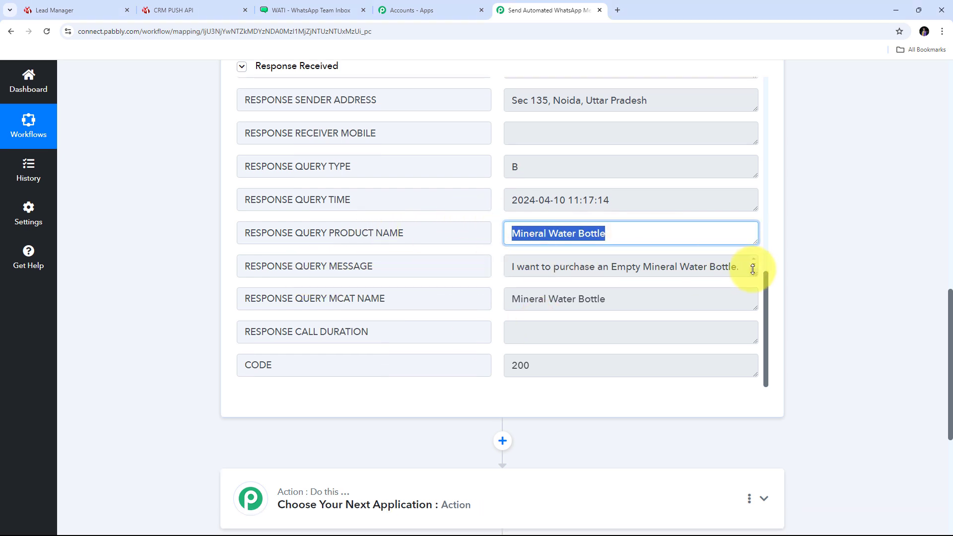
left_click_drag(754, 275, 754, 354)
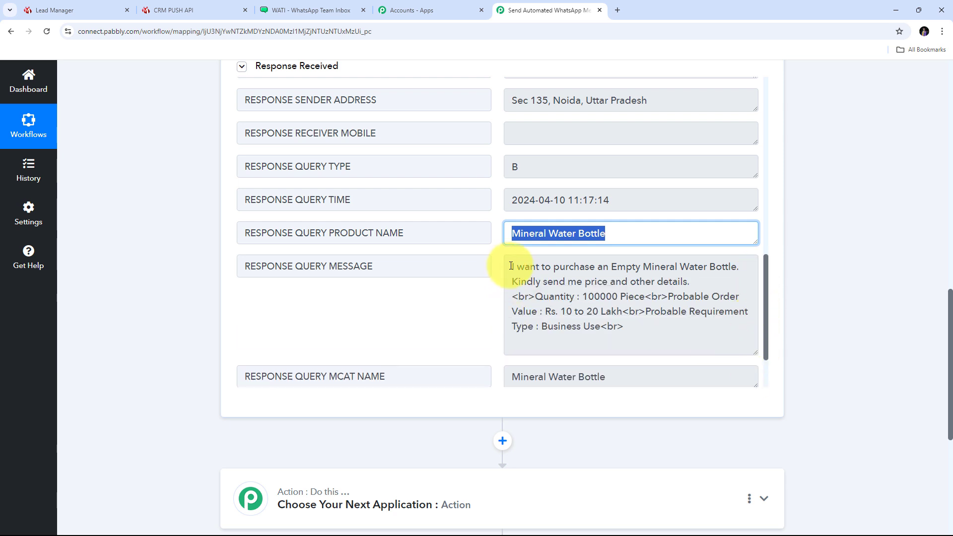
left_click_drag(511, 266, 650, 330)
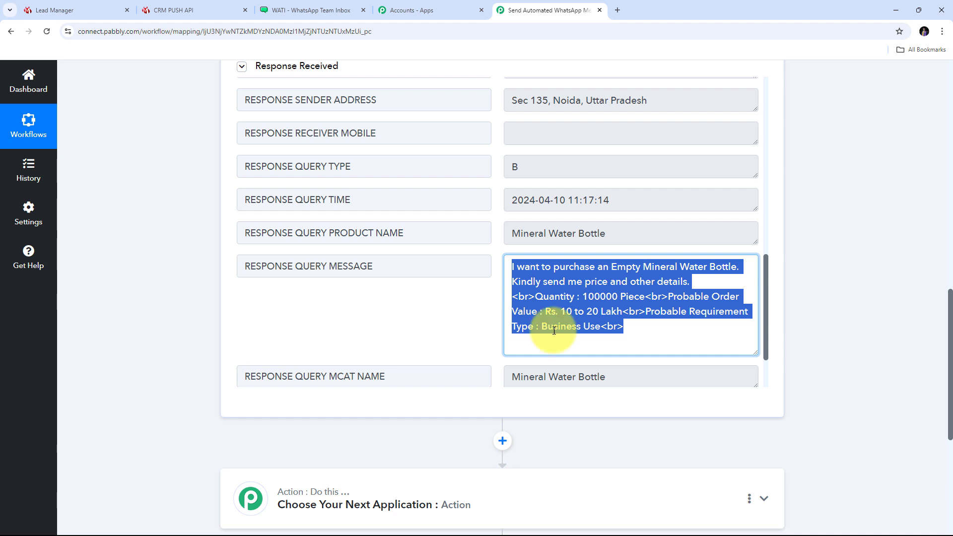
Set the workflow's next action to the WATI app with the Send Template Message event.
scroll(825, 269, "down", 1)
scroll(825, 268, "down", 3)
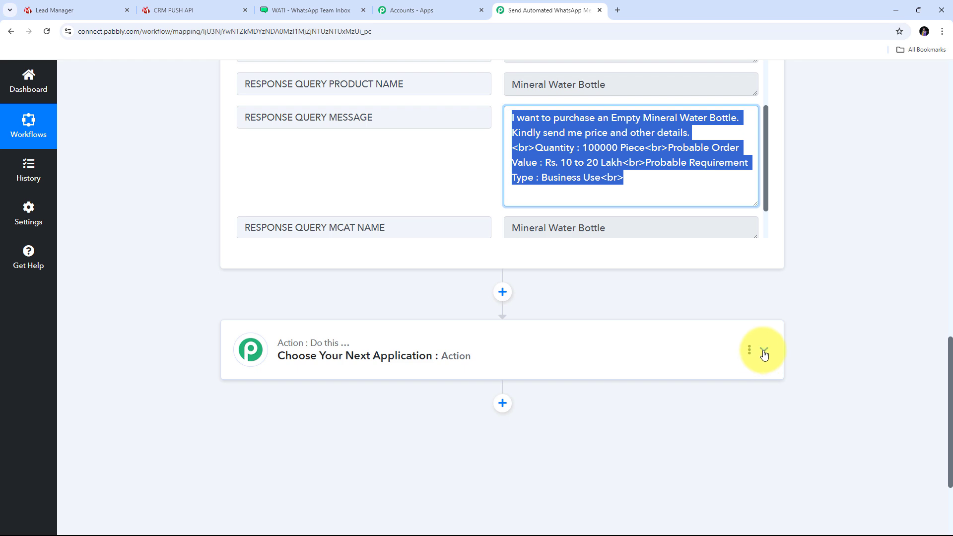
left_click(764, 355)
scroll(330, 389, "up", 3)
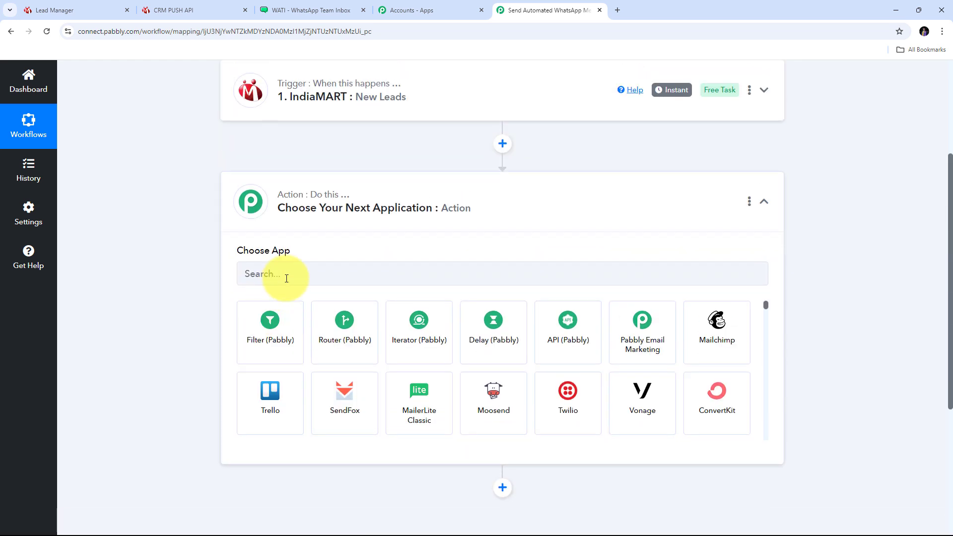
left_click(284, 276)
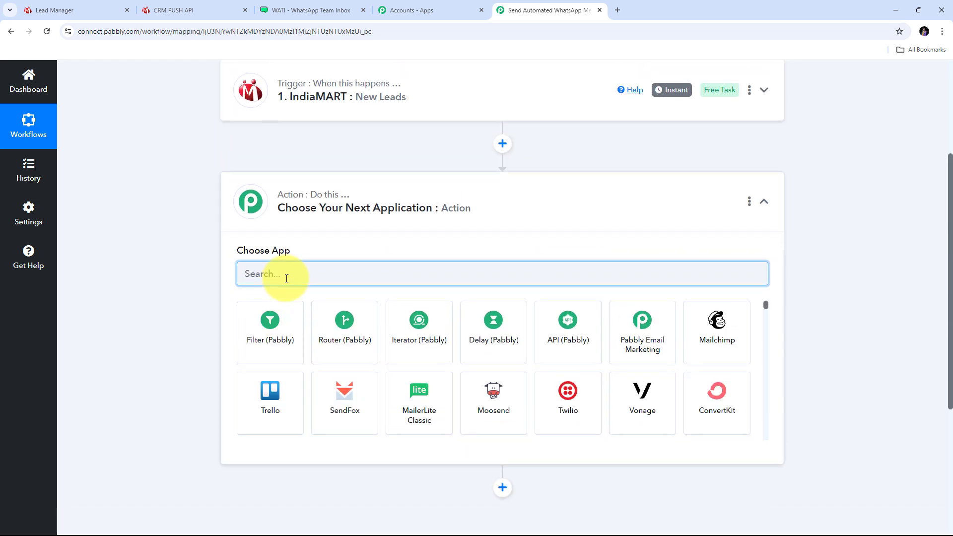
type("Wati")
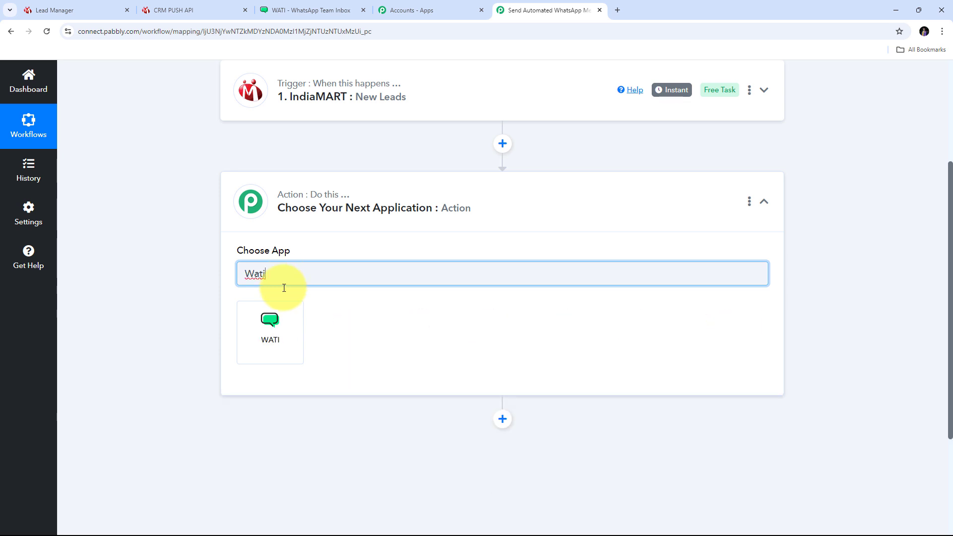
left_click(276, 325)
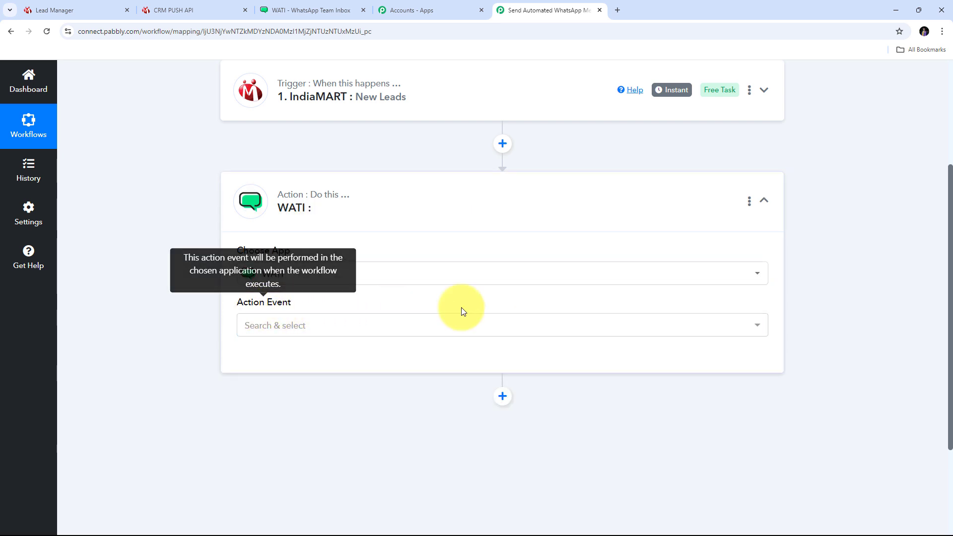
left_click(606, 334)
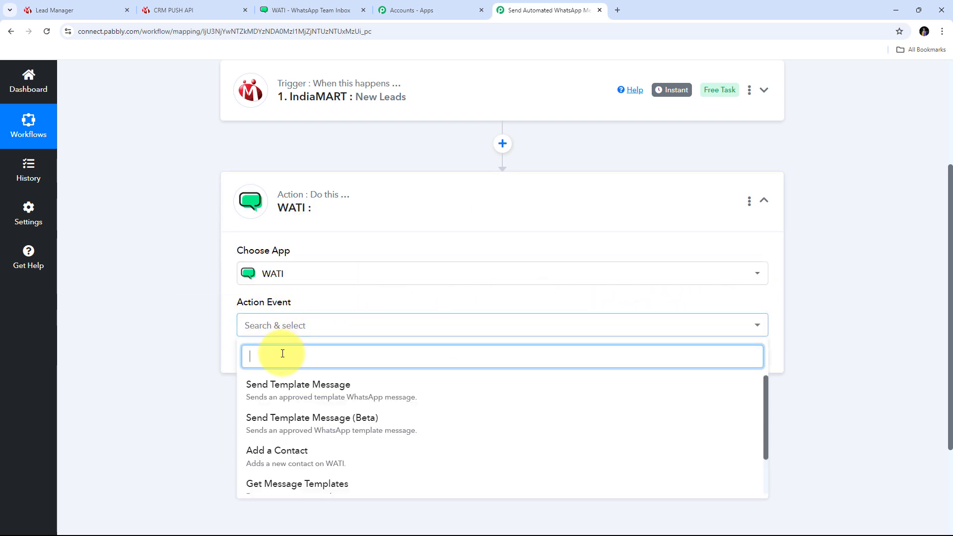
left_click(339, 396)
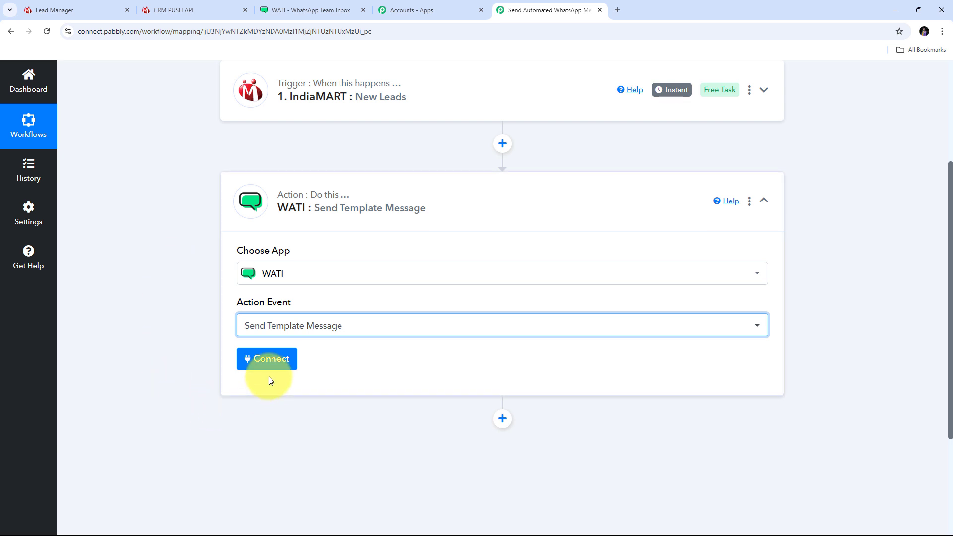
Add and save a new WATI connection using the API endpoint and access token from WATI's API Docs.
left_click(270, 360)
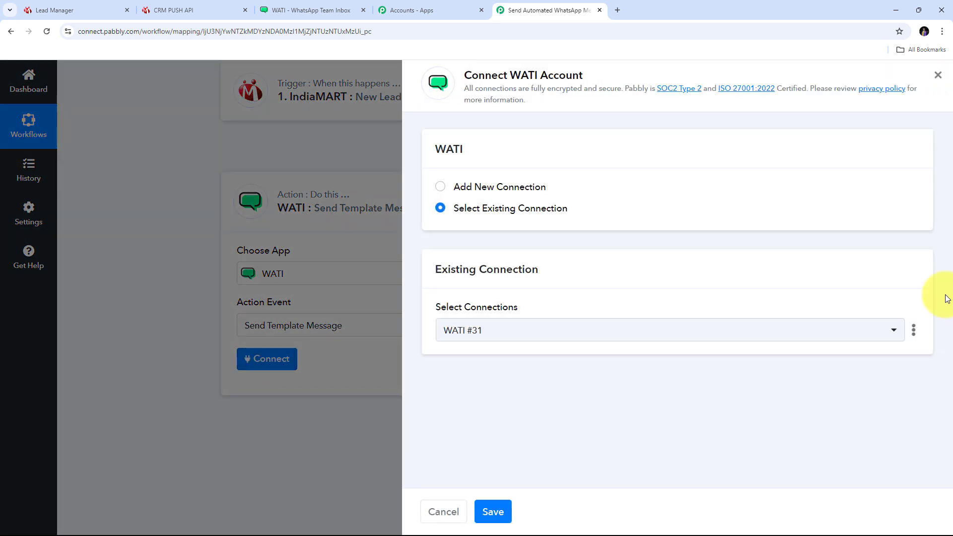
left_click(484, 189)
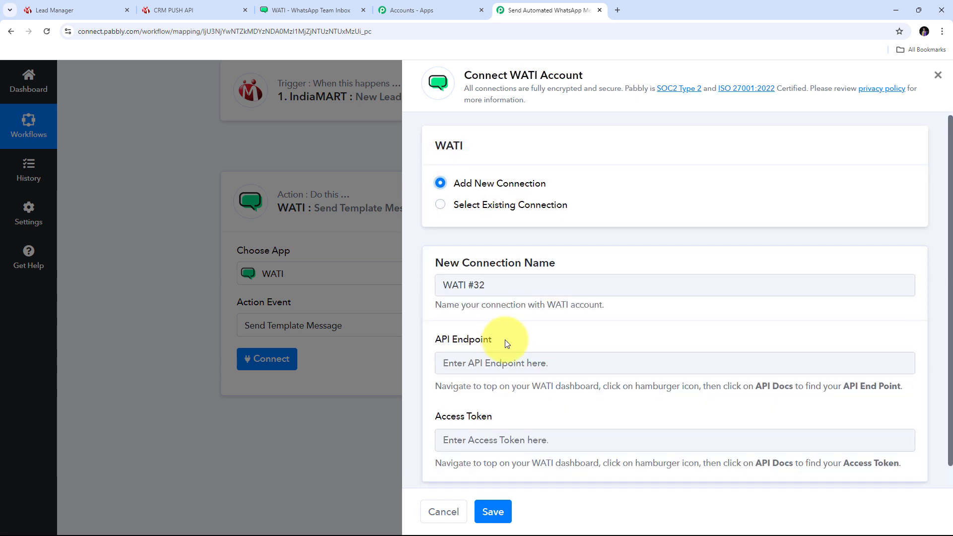
scroll(504, 340, "down", 1)
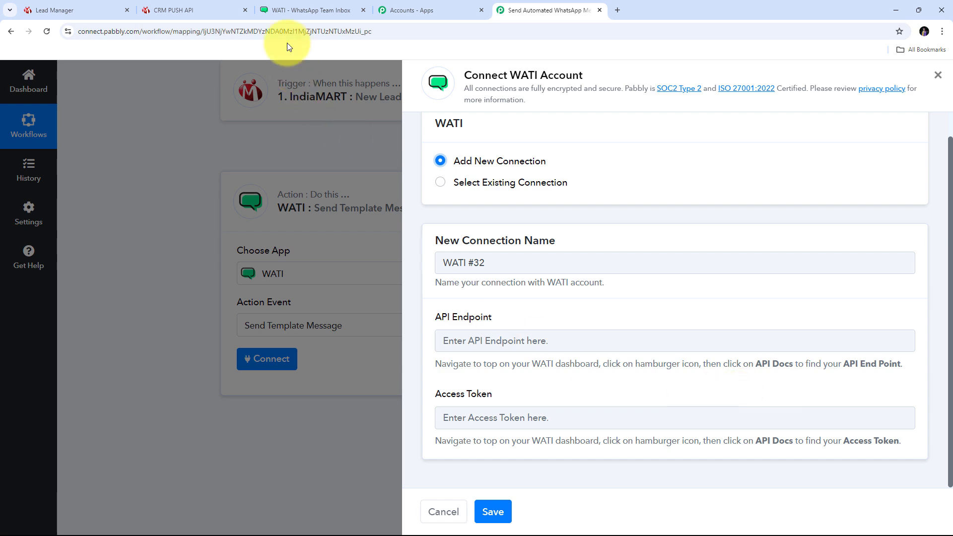
left_click(296, 12)
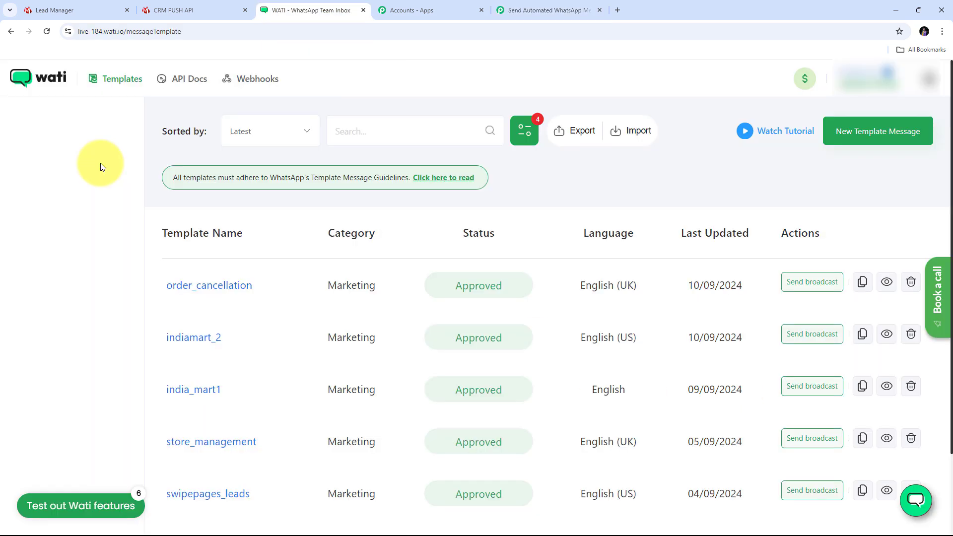
left_click(189, 79)
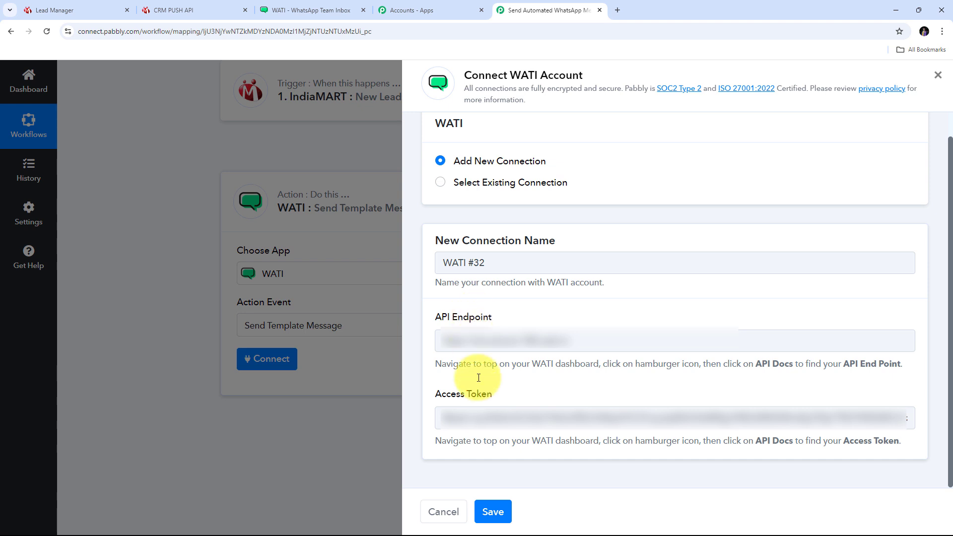
left_click(492, 511)
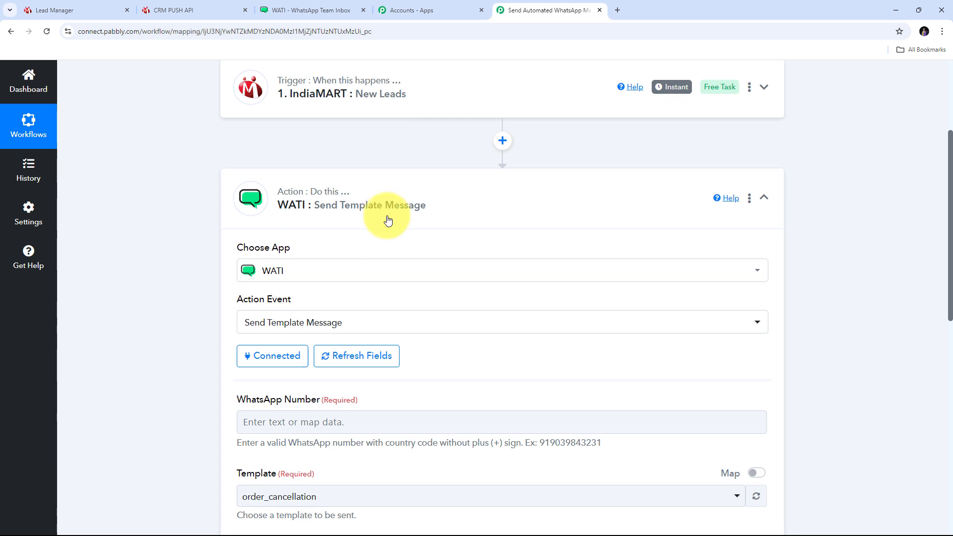
Map the WATI action's WhatsApp number to the IndiaMART lead's Response Sender Mobile and check the example number format.
scroll(464, 213, "down", 4)
left_click(251, 220)
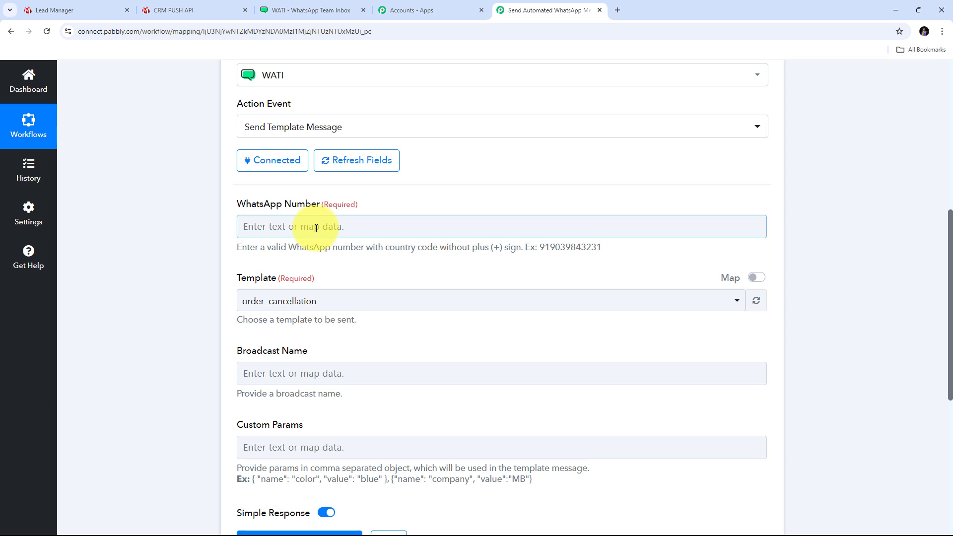
left_click(290, 227)
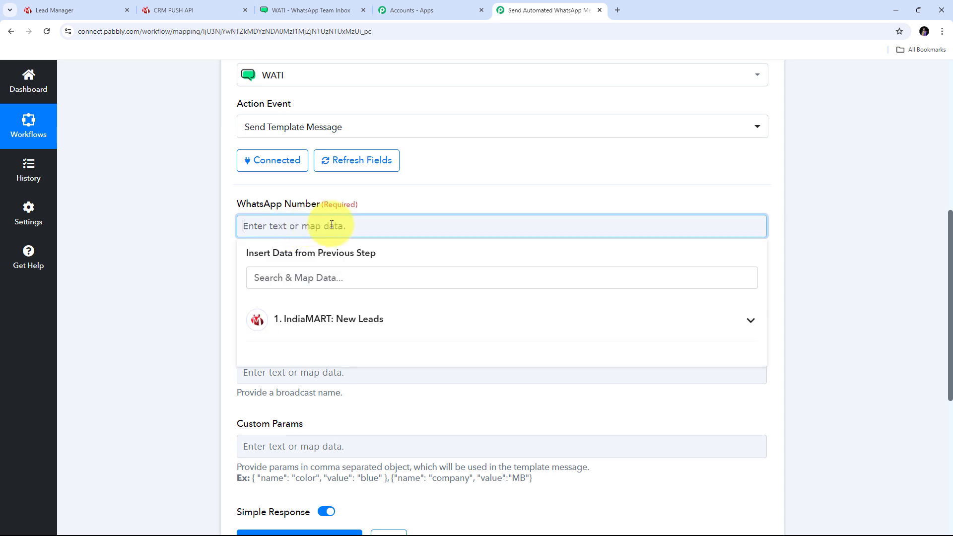
left_click(289, 280)
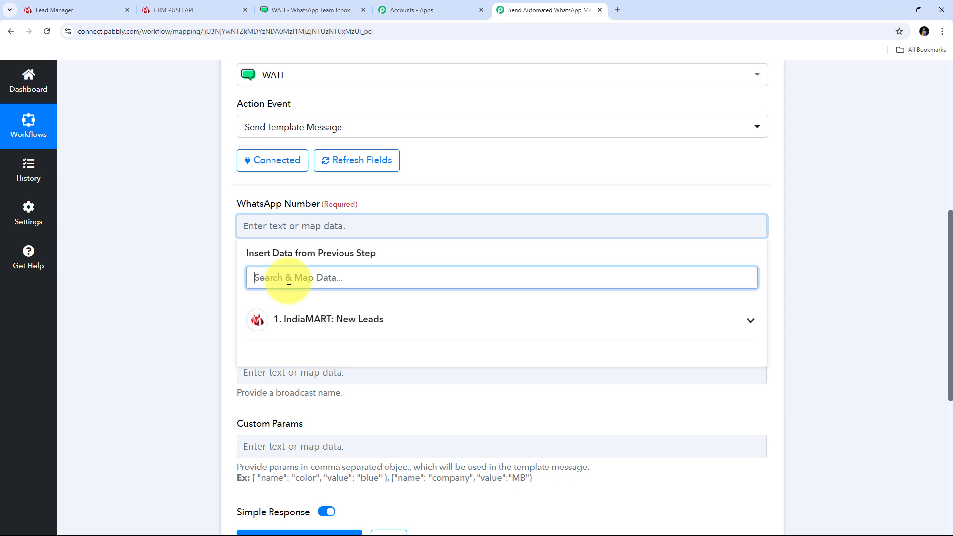
type("Mobile")
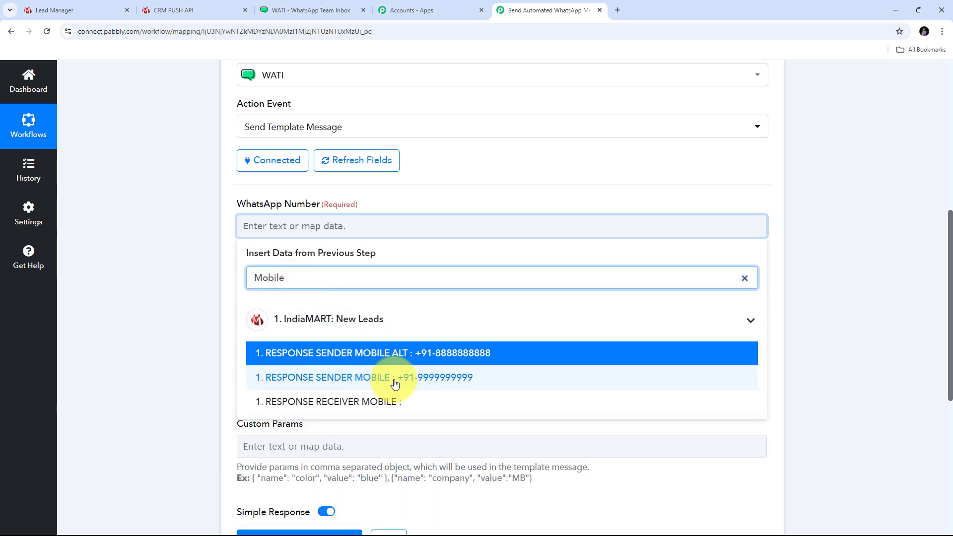
left_click(368, 385)
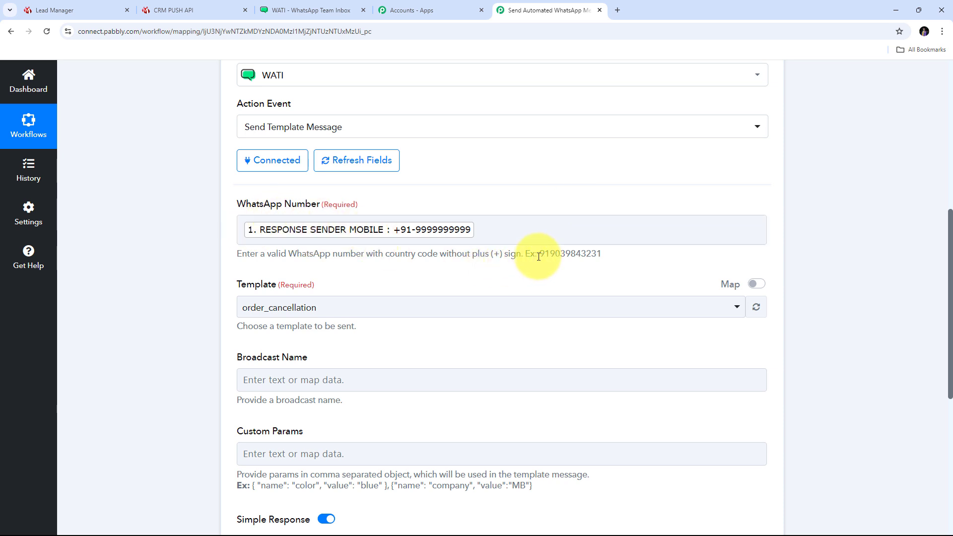
left_click_drag(539, 253, 634, 254)
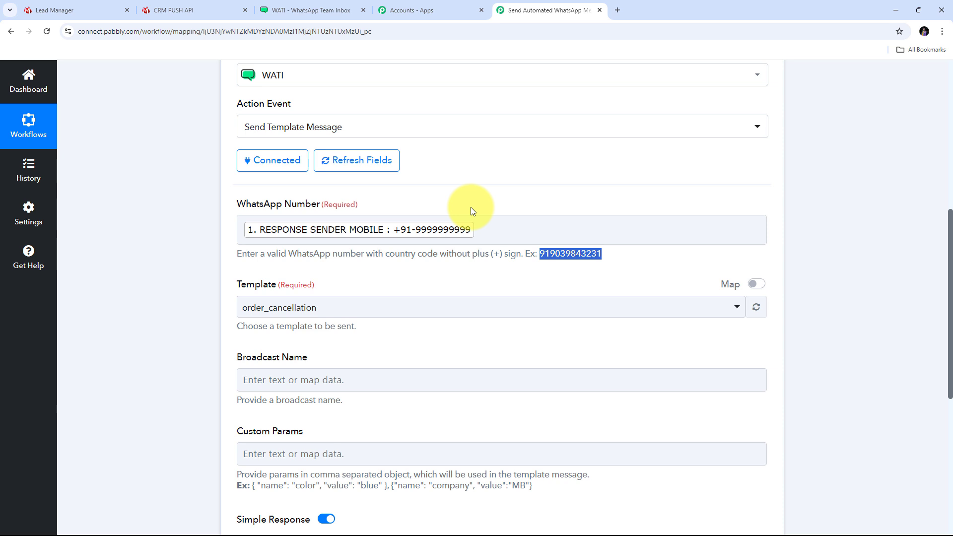
Insert a Text Formatter (Pabbly) action with the Split Text event between the IndiaMART trigger and WATI, and connect it.
scroll(470, 207, "up", 6)
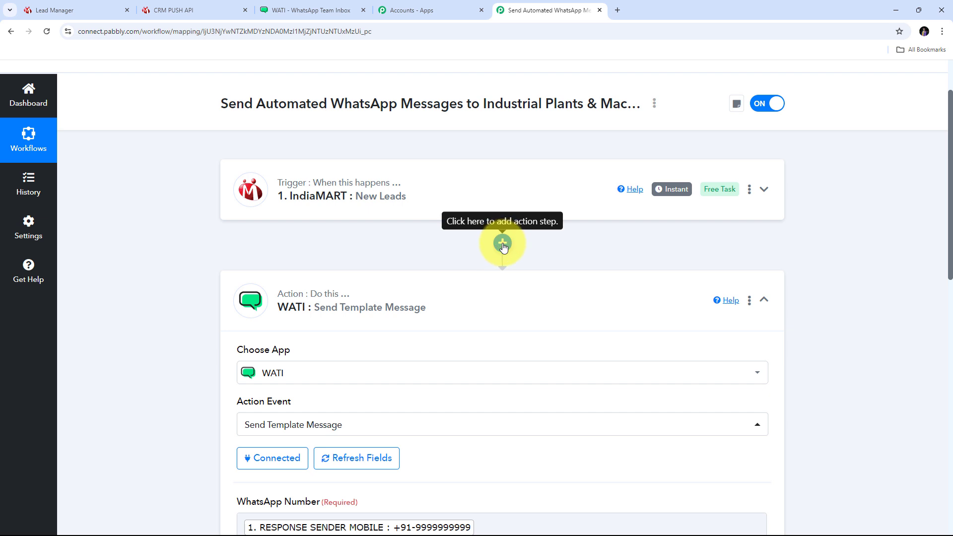
left_click(502, 244)
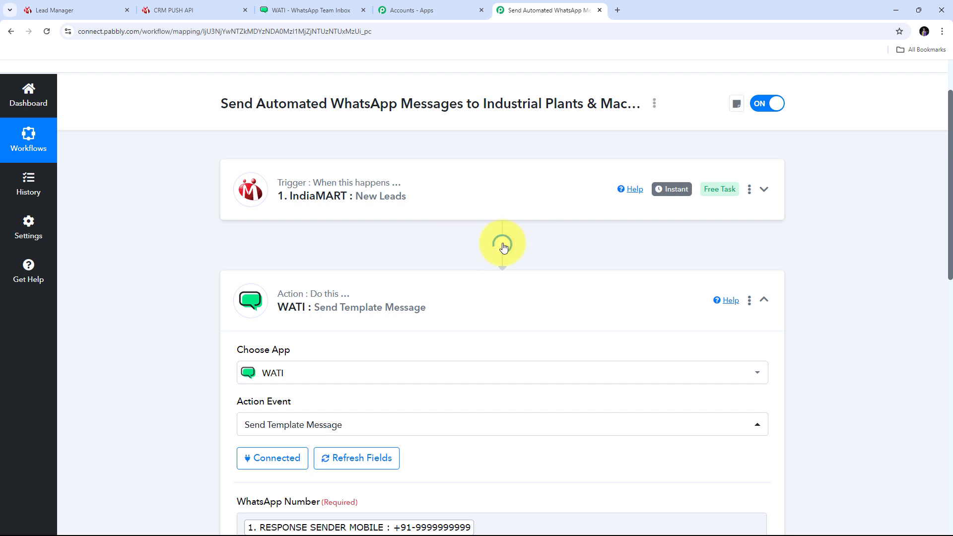
type("Text")
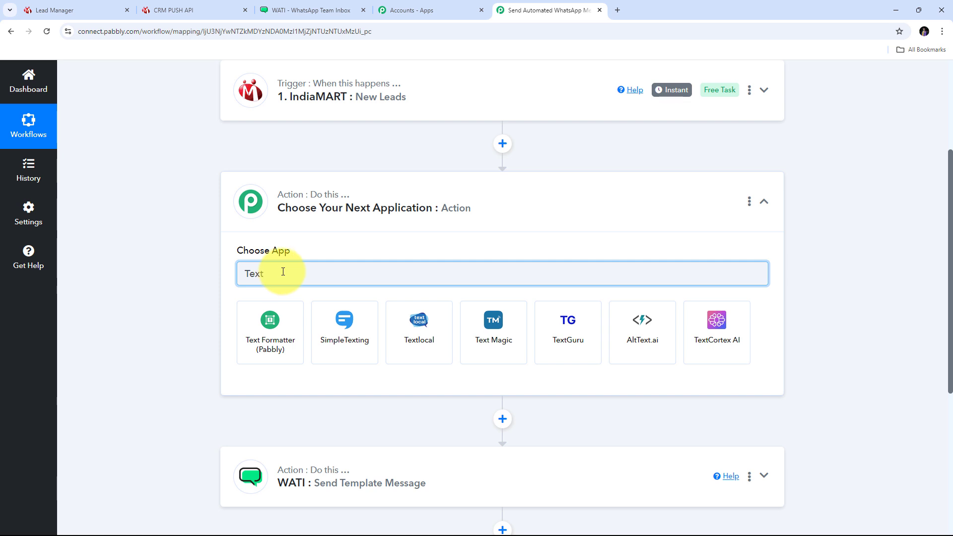
left_click(272, 338)
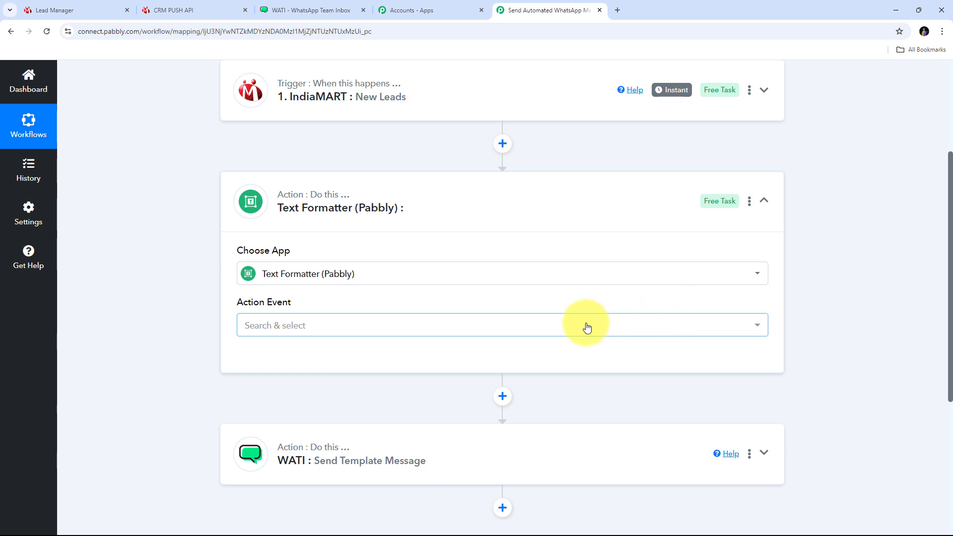
left_click(570, 325)
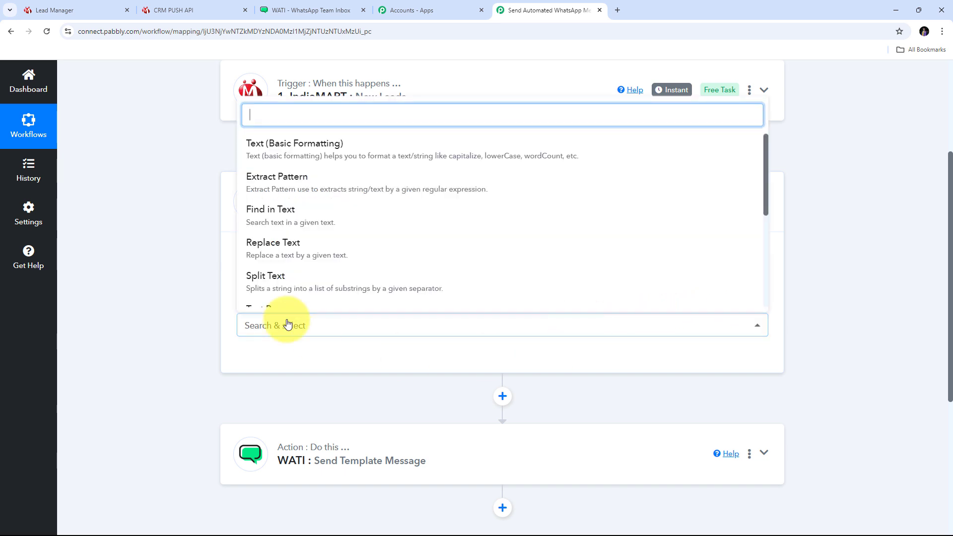
left_click(294, 287)
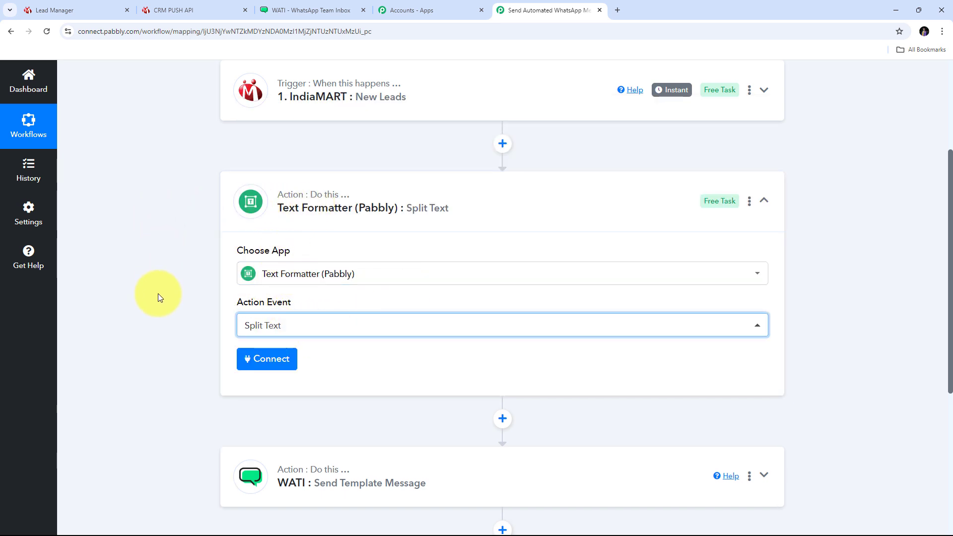
left_click(266, 359)
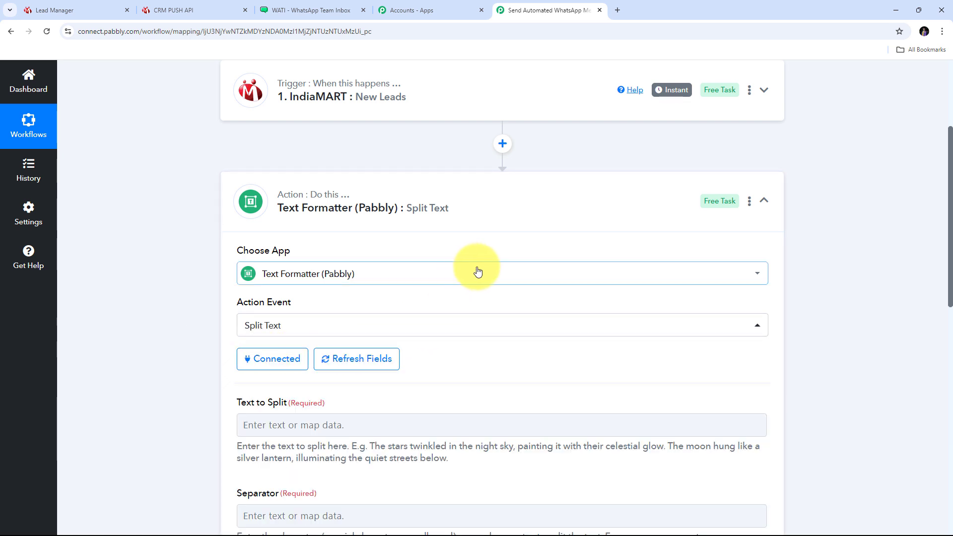
Map the Text to Split field to the IndiaMART lead's Response Sender Mobile.
scroll(479, 268, "down", 2)
scroll(490, 265, "down", 1)
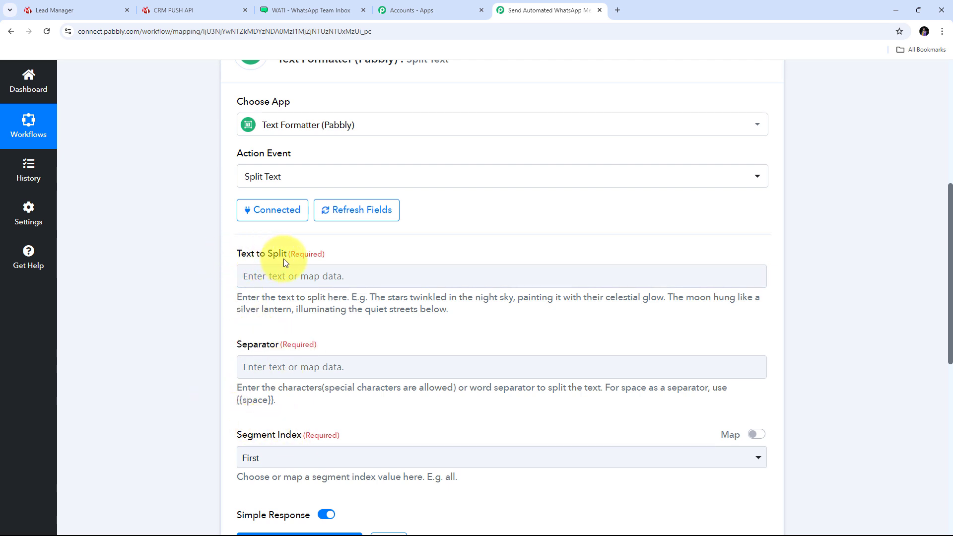
left_click(265, 276)
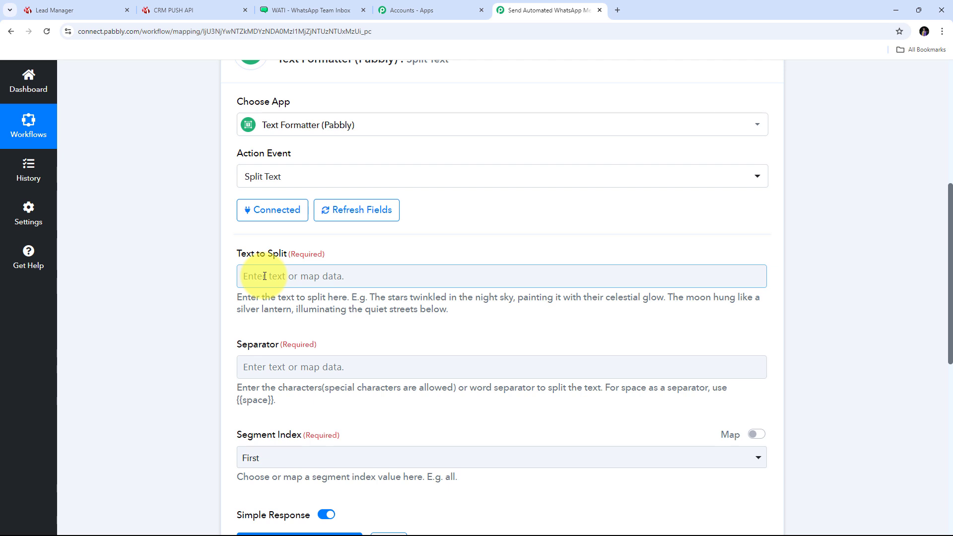
left_click(264, 276)
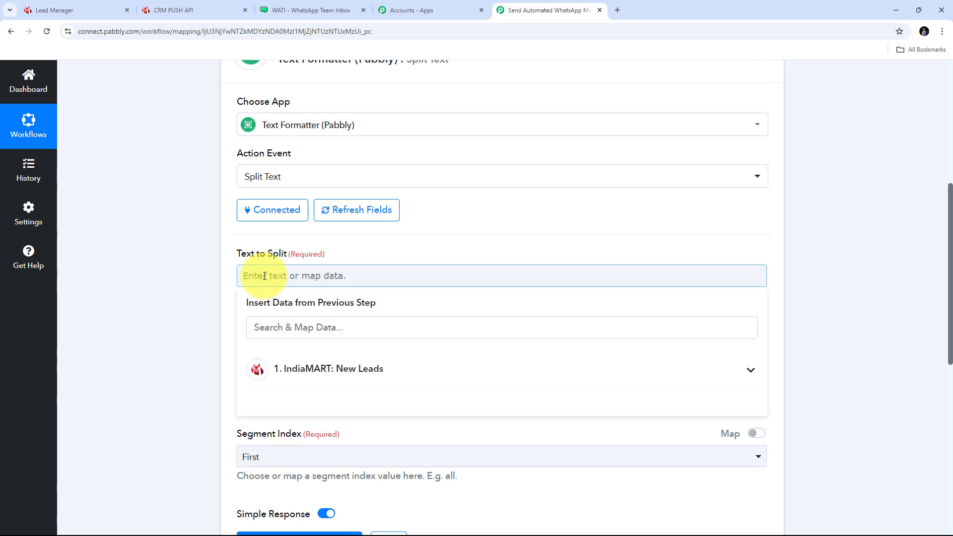
left_click(319, 333)
type("Mobile")
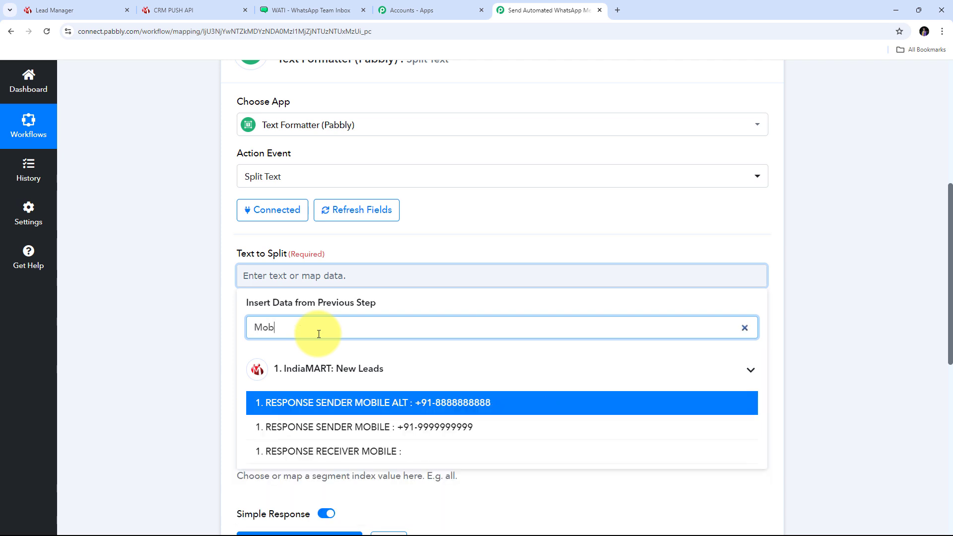
left_click(433, 435)
left_click(414, 247)
Set the Split Text separator to a hyphen (-).
scroll(241, 282, "down", 2)
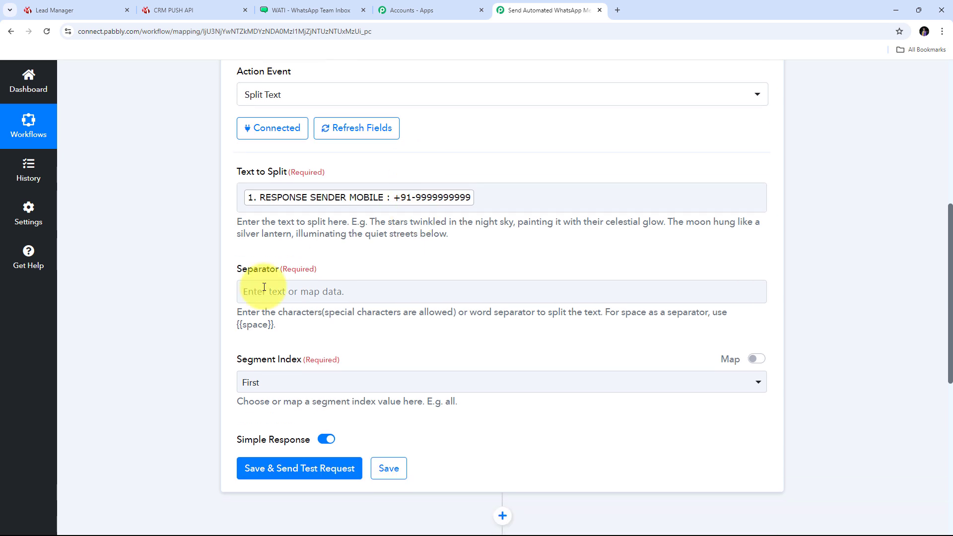
left_click(255, 275)
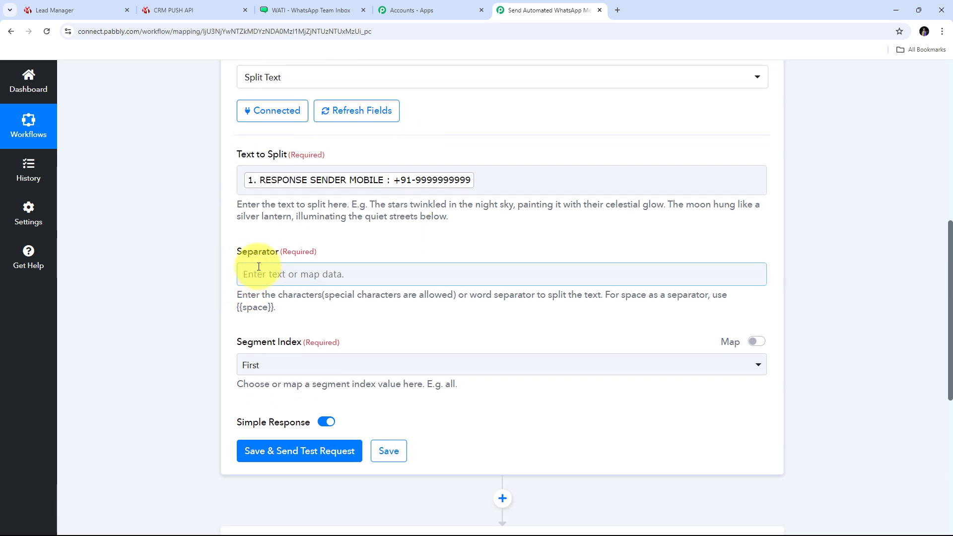
left_click(414, 183)
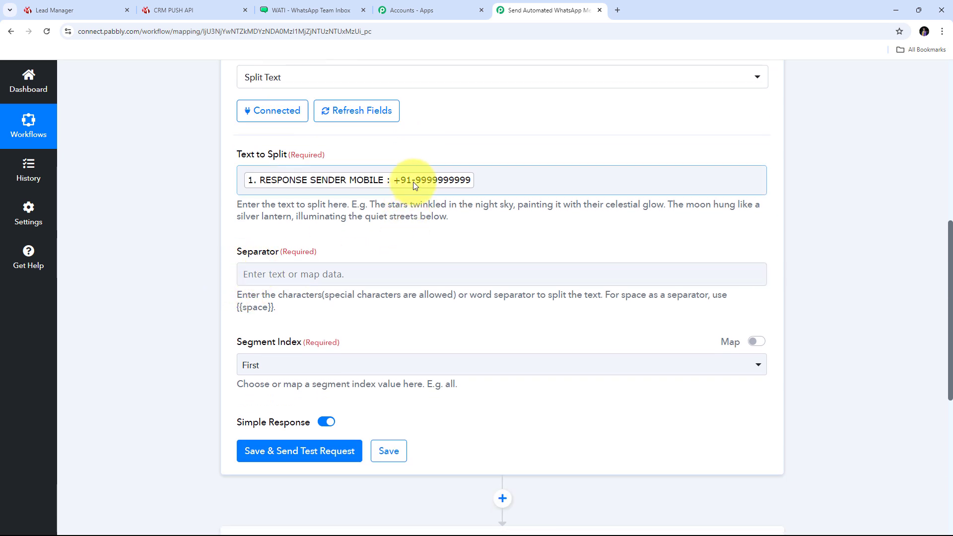
left_click(258, 274)
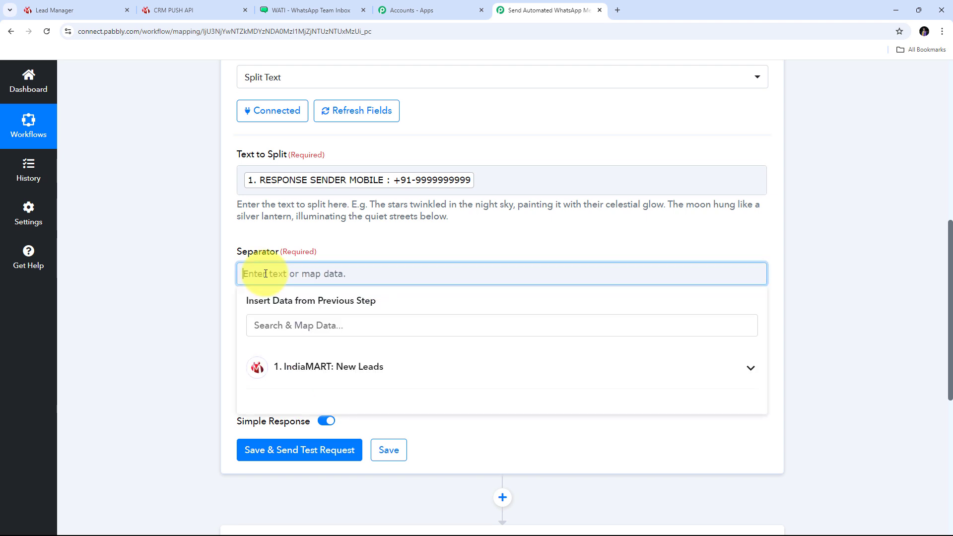
type("-")
left_click(270, 257)
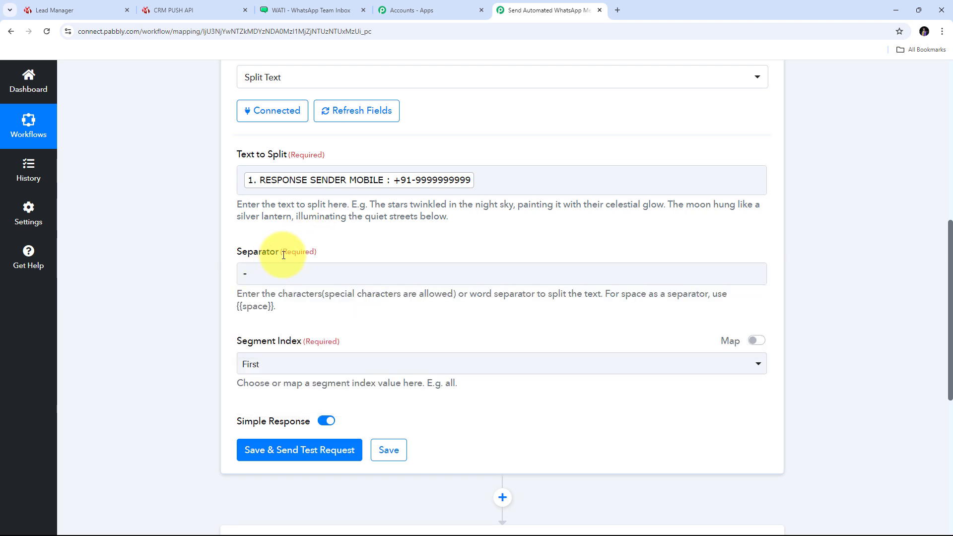
Set the Split Text action's Segment Index to Second.
left_click(412, 183)
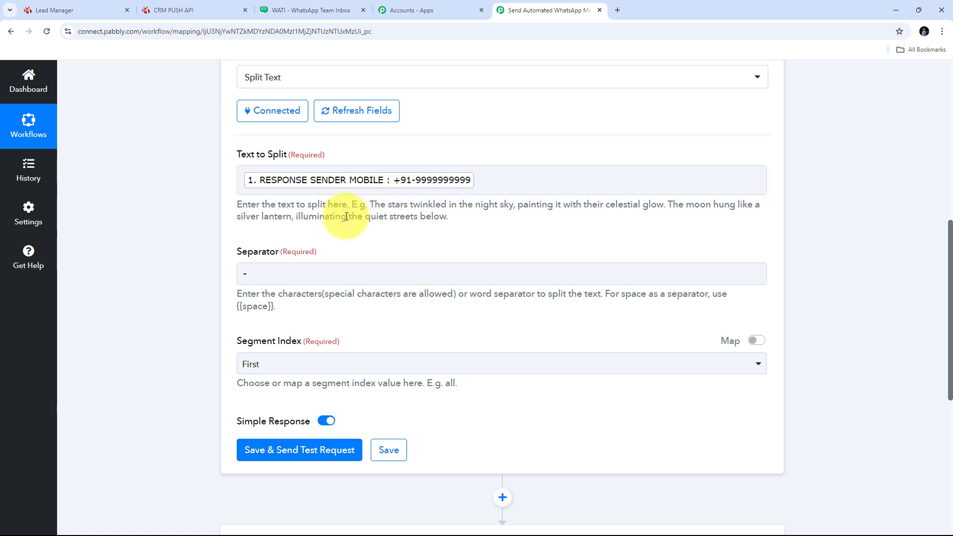
scroll(236, 297, "down", 1)
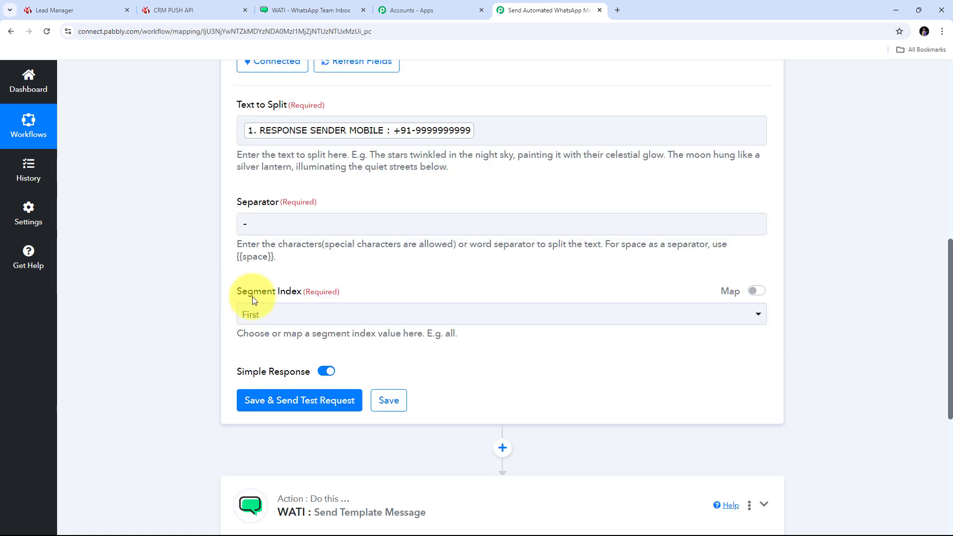
left_click(599, 317)
left_click(272, 394)
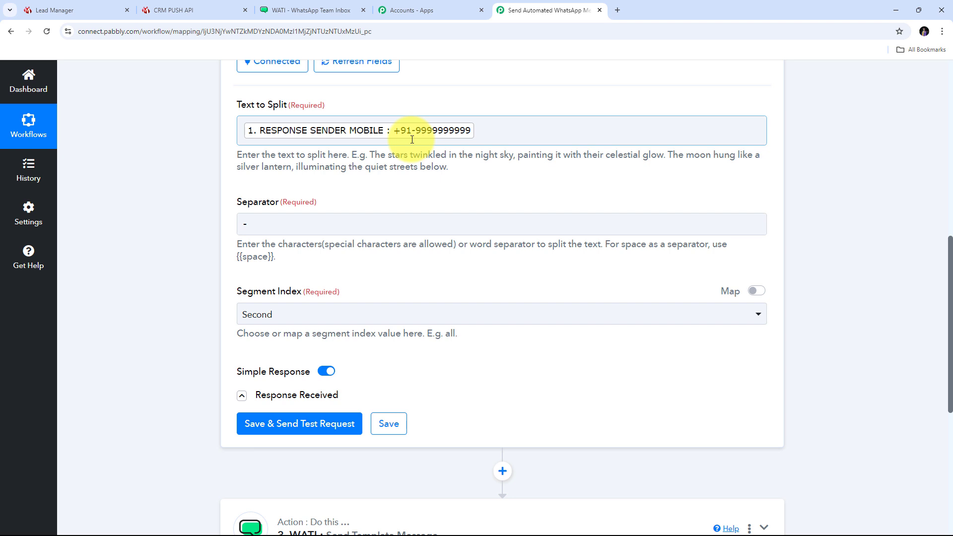
Save the Split Text action, send a test request and check the returned Result value.
left_click(262, 423)
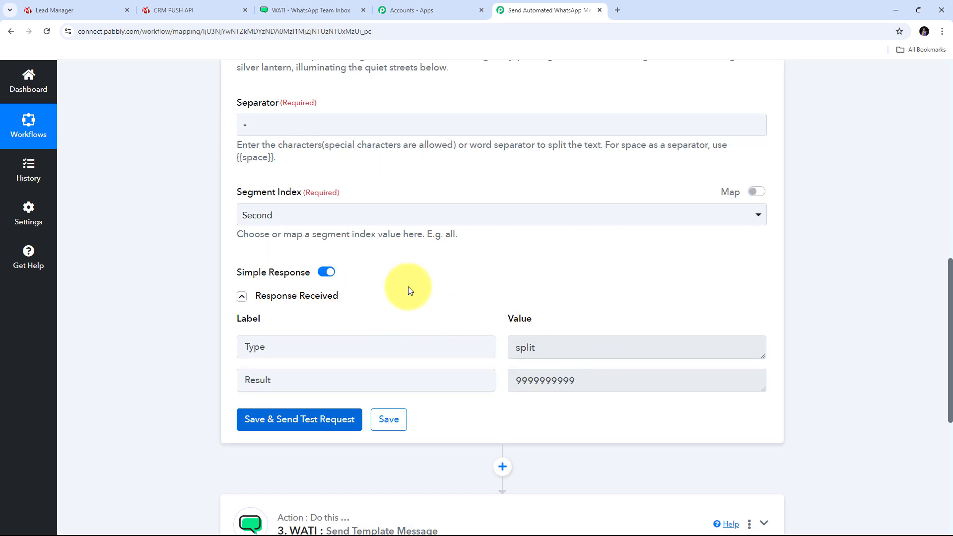
scroll(414, 289, "down", 1)
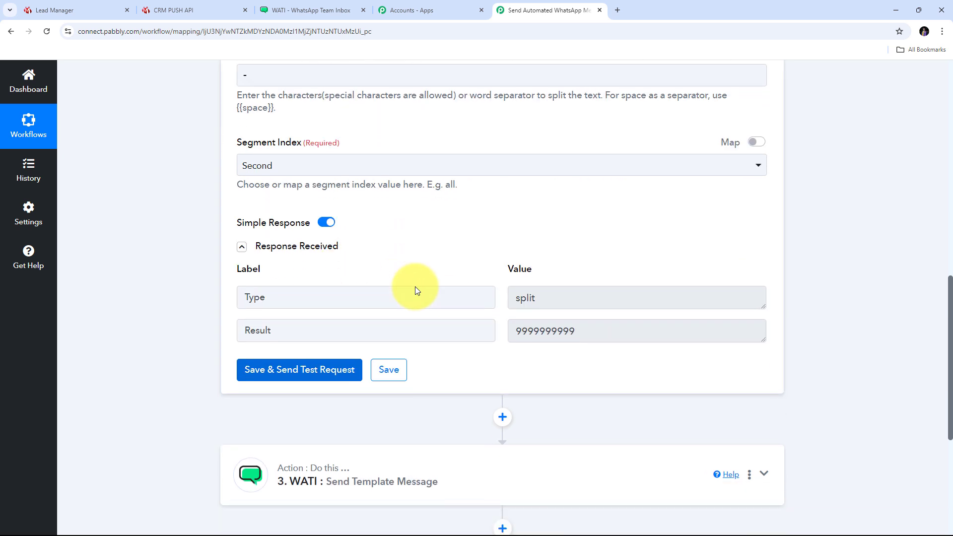
left_click(593, 330)
key("ctrl+a")
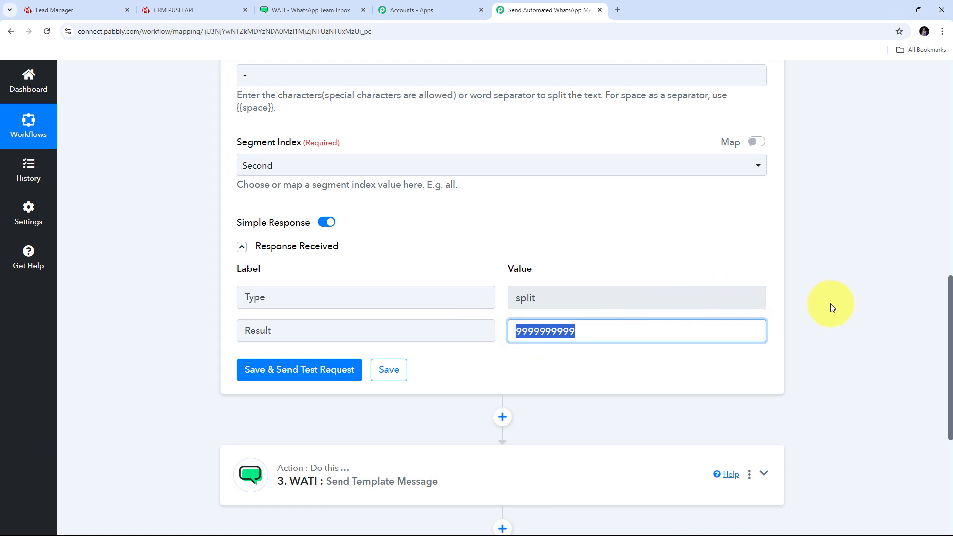
Replace the WATI action's WhatsApp Number mapping with the Split Text Result, prefixed with the country code 91.
scroll(829, 303, "down", 2)
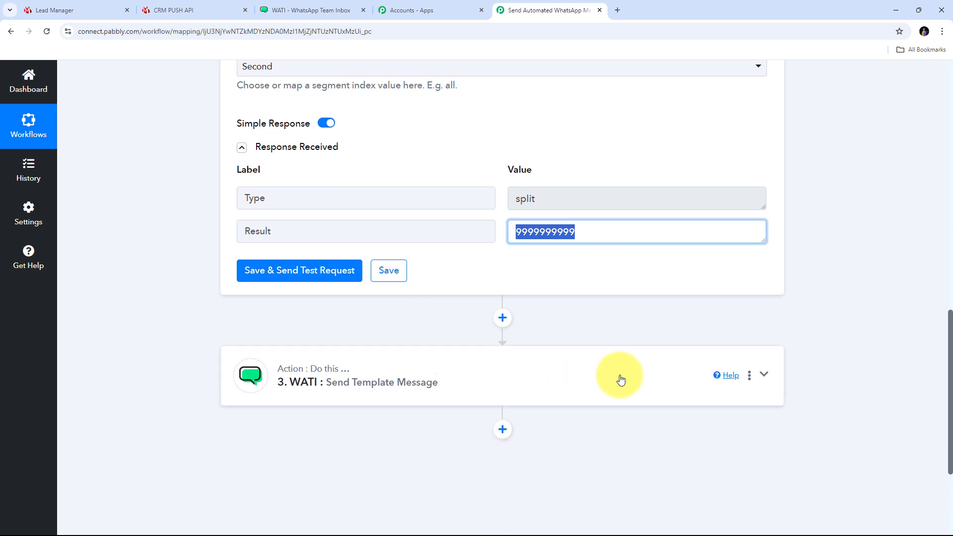
left_click(620, 379)
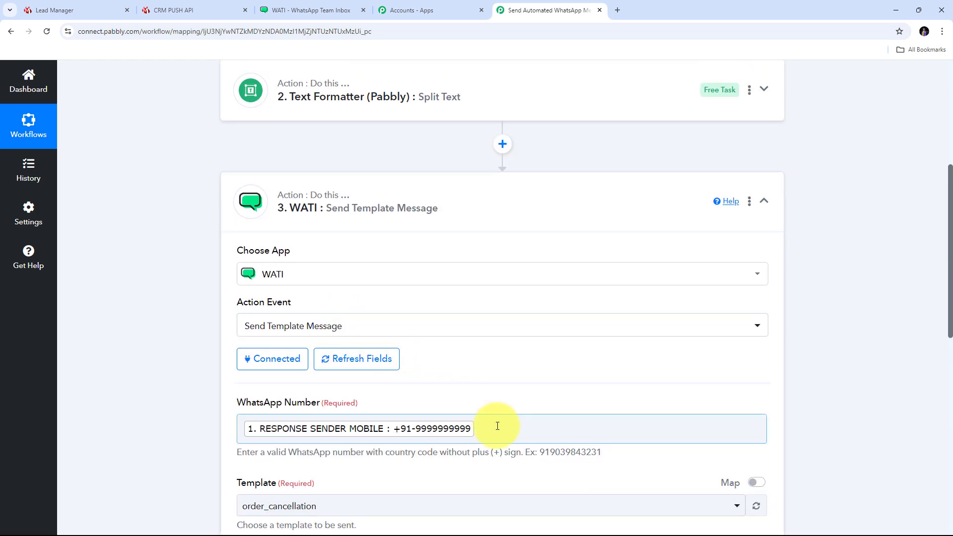
left_click(482, 427)
key("BackSpace")
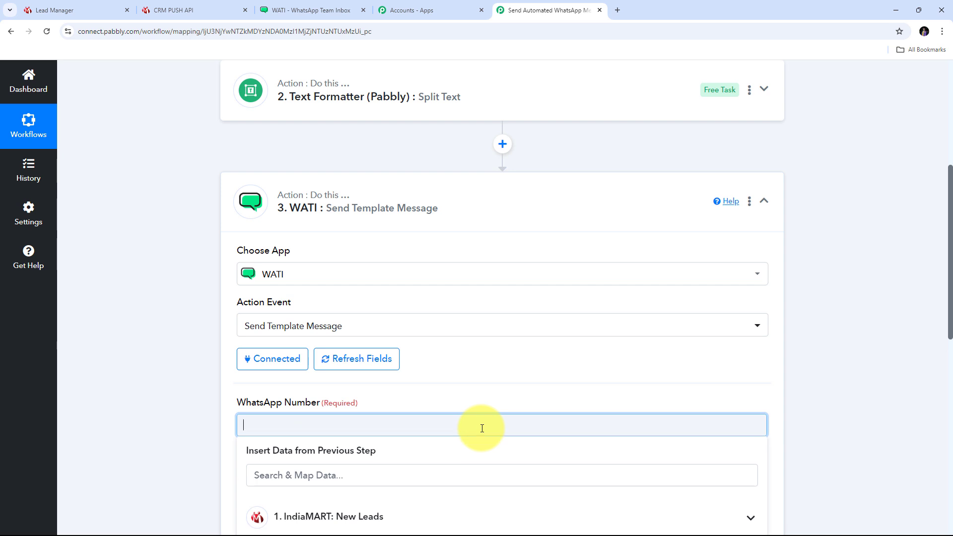
scroll(466, 389, "down", 2)
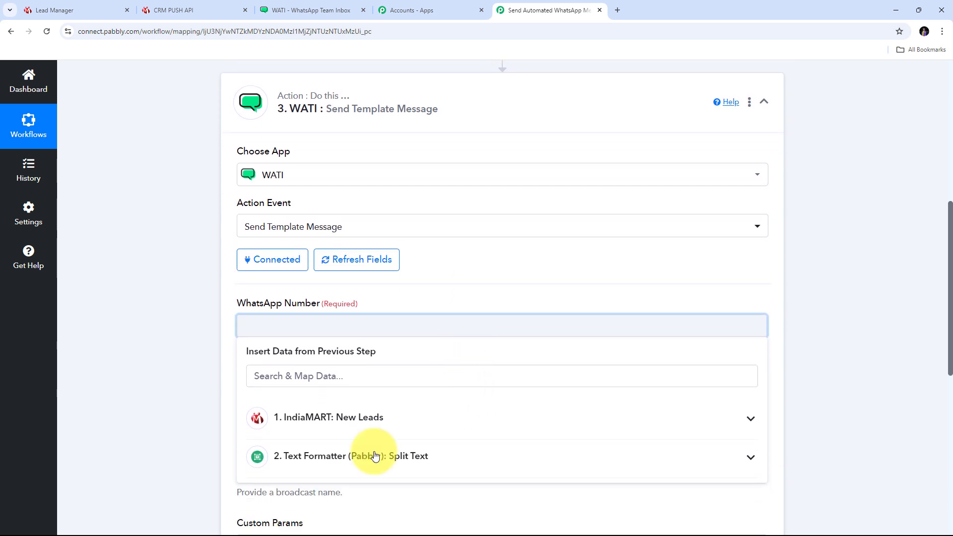
left_click(414, 461)
scroll(387, 427, "down", 2)
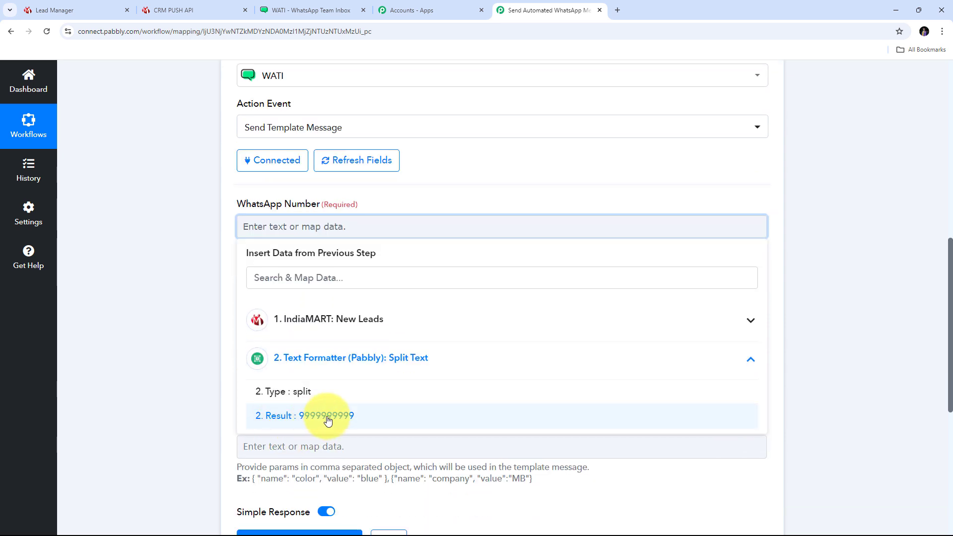
left_click(328, 420)
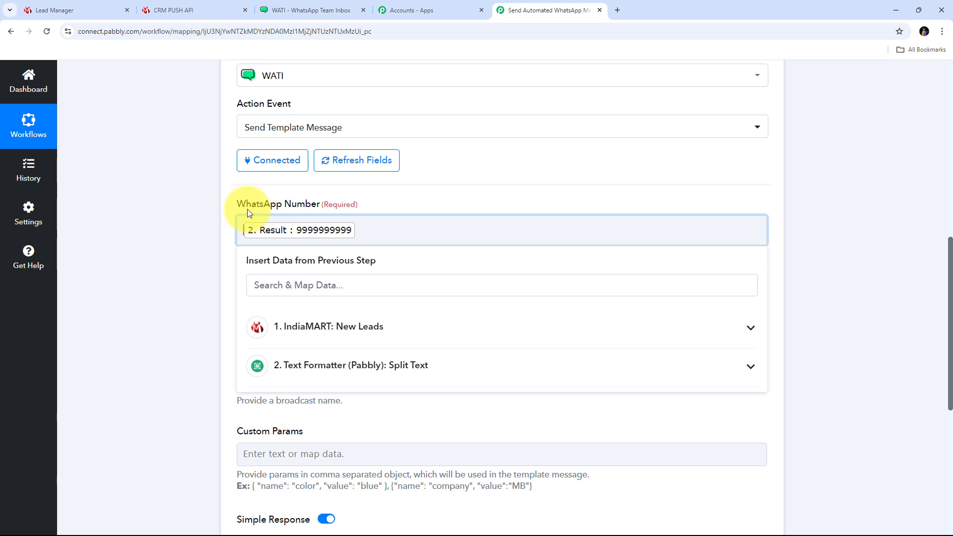
type("91")
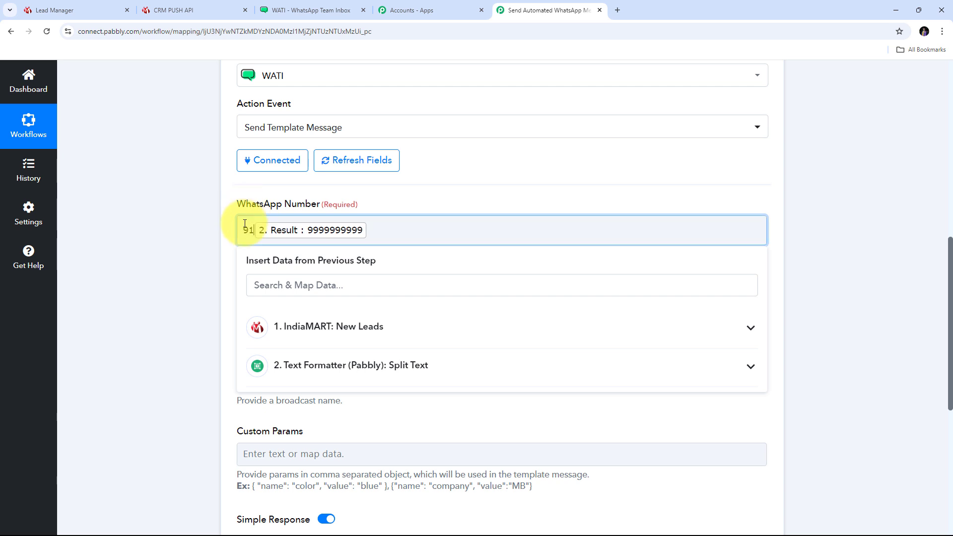
left_click(203, 217)
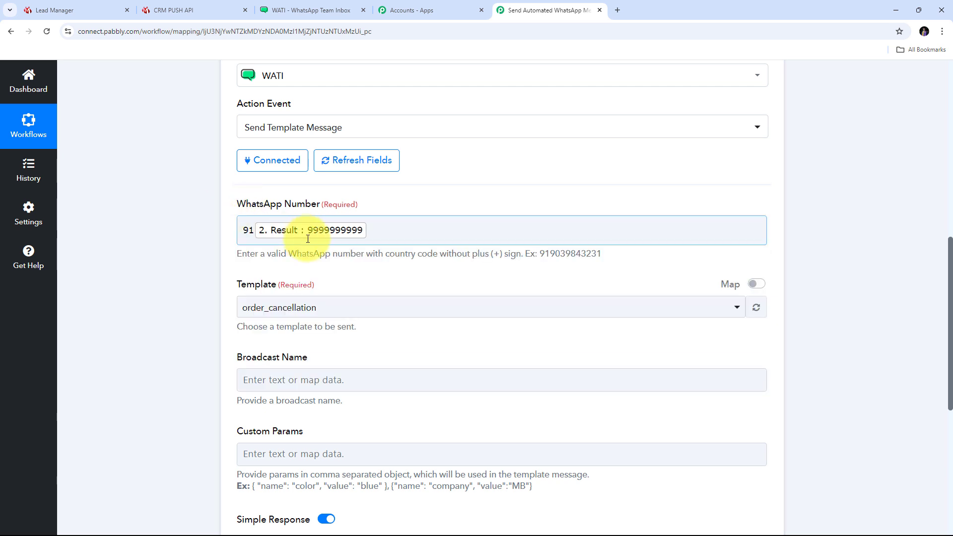
Switch to WATI, open the indiamart_2 message template and examine its body text.
scroll(298, 231, "down", 1)
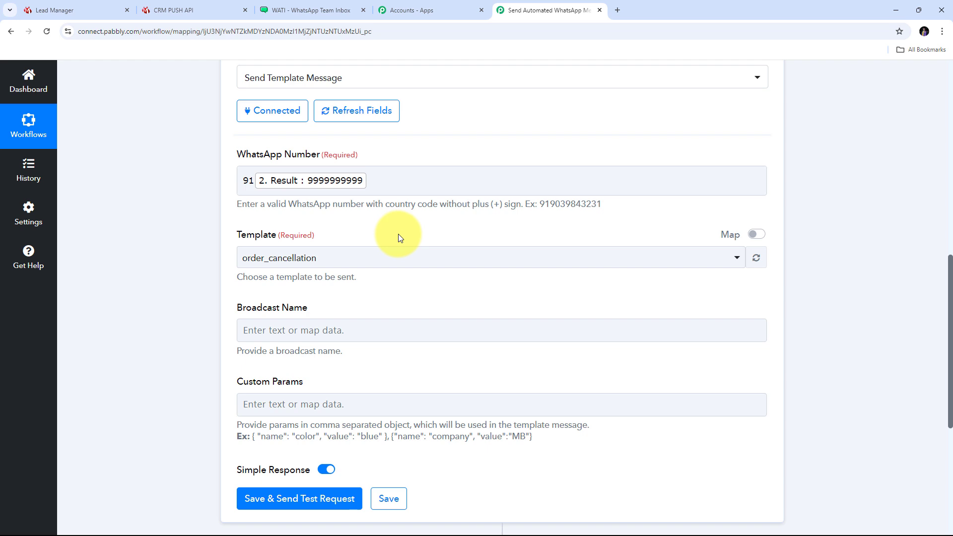
left_click(303, 13)
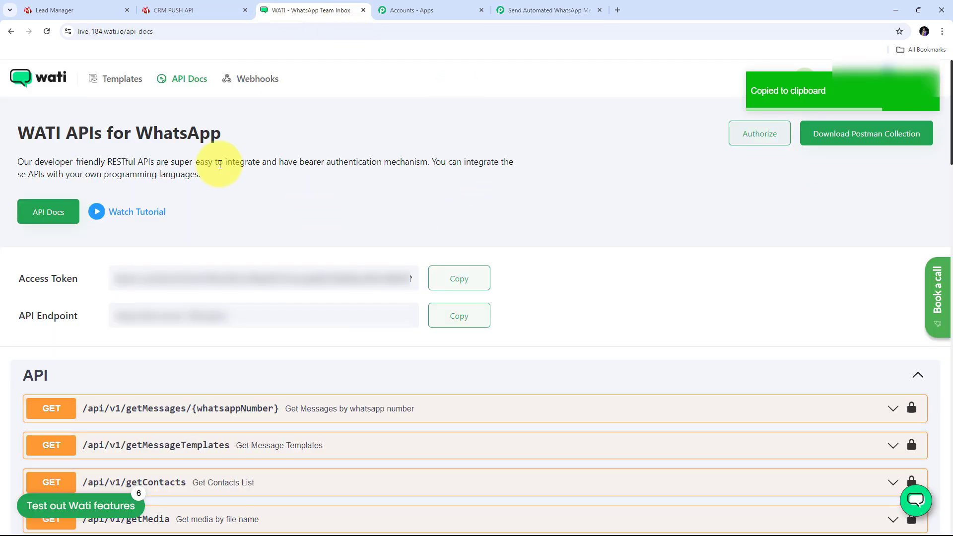
left_click(127, 88)
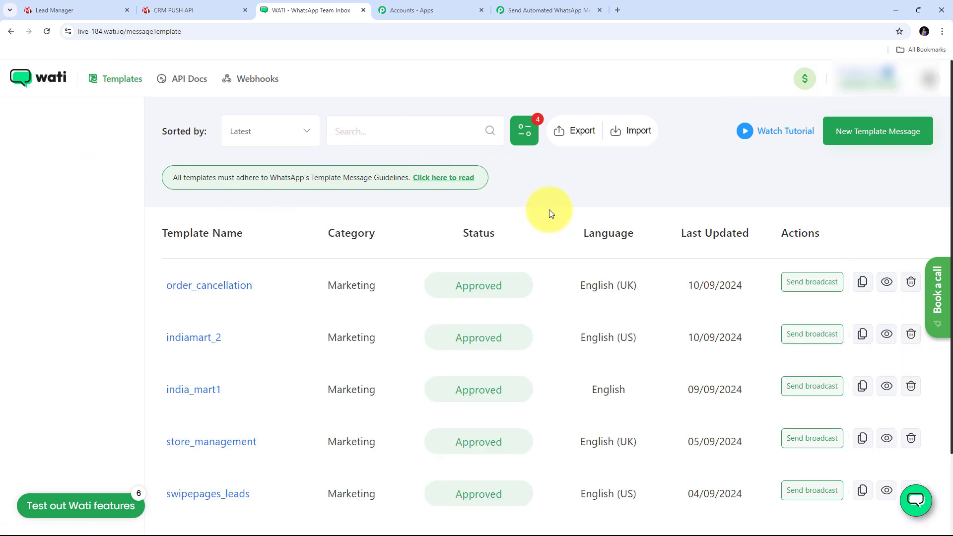
scroll(548, 209, "down", 2)
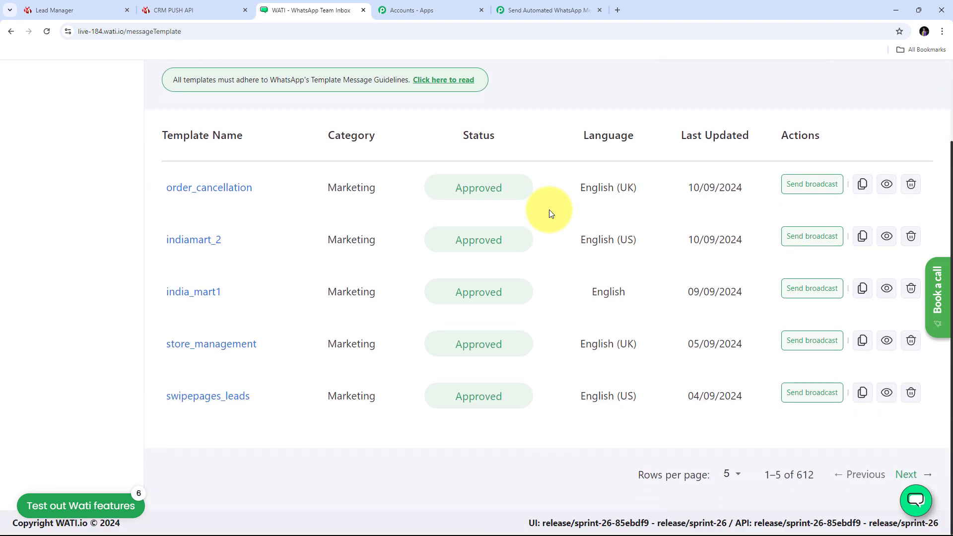
scroll(548, 211, "up", 1)
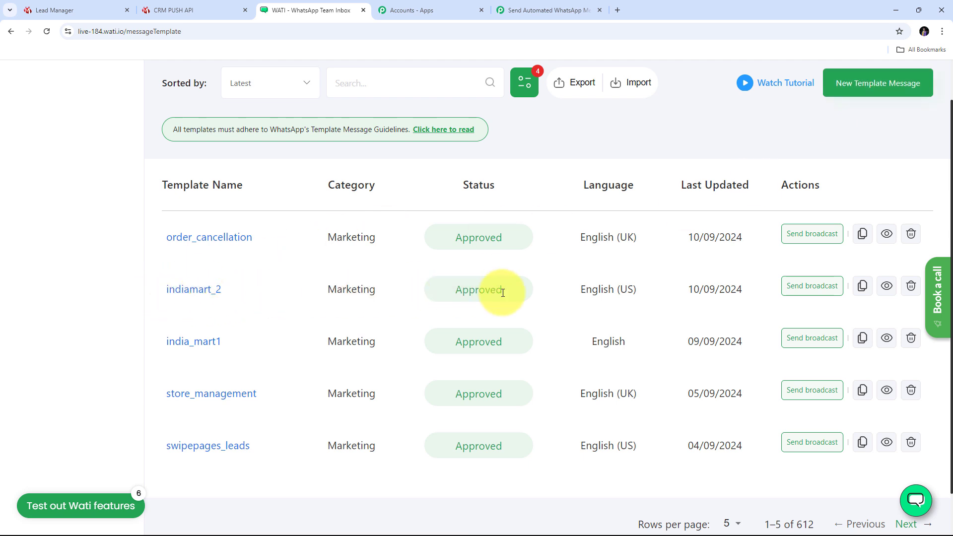
left_click(192, 294)
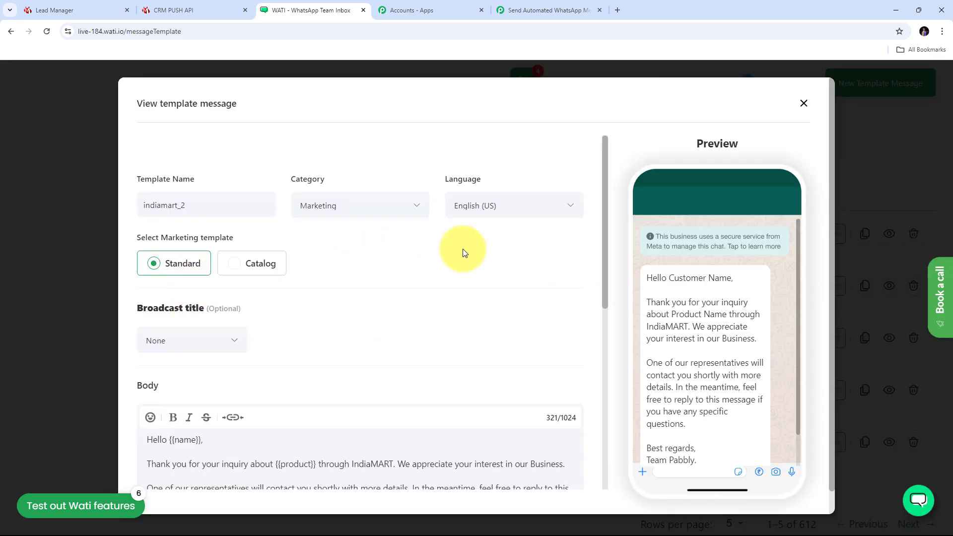
scroll(454, 242, "down", 3)
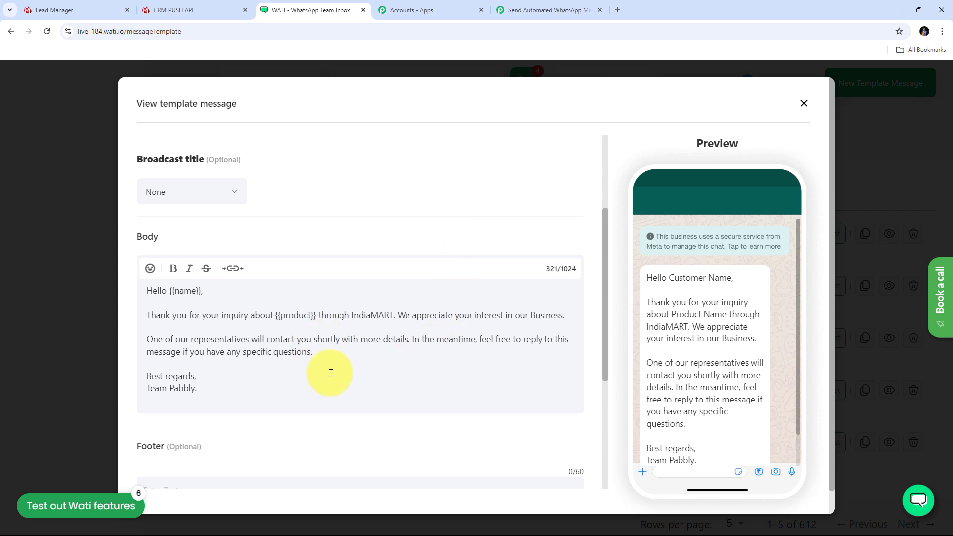
left_click_drag(274, 389, 145, 290)
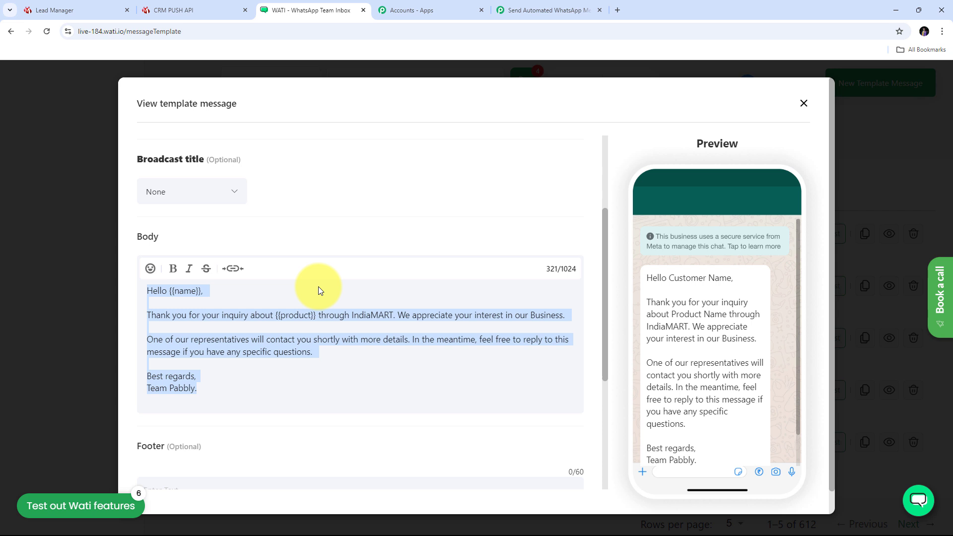
scroll(318, 286, "up", 3)
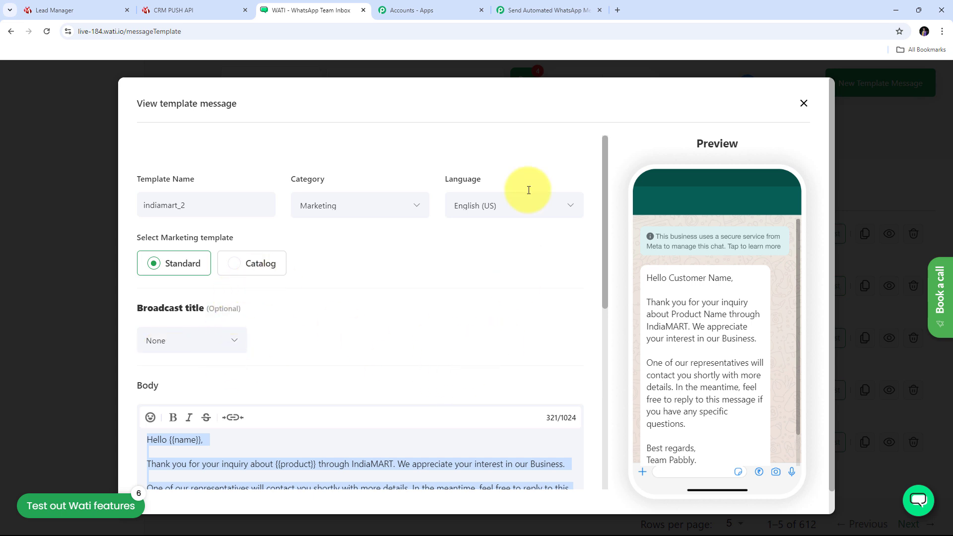
Return to the Pabbly Connect workflow, select the indiamart_2 template for the WATI action and set the Broadcast Name to None.
left_click(542, 9)
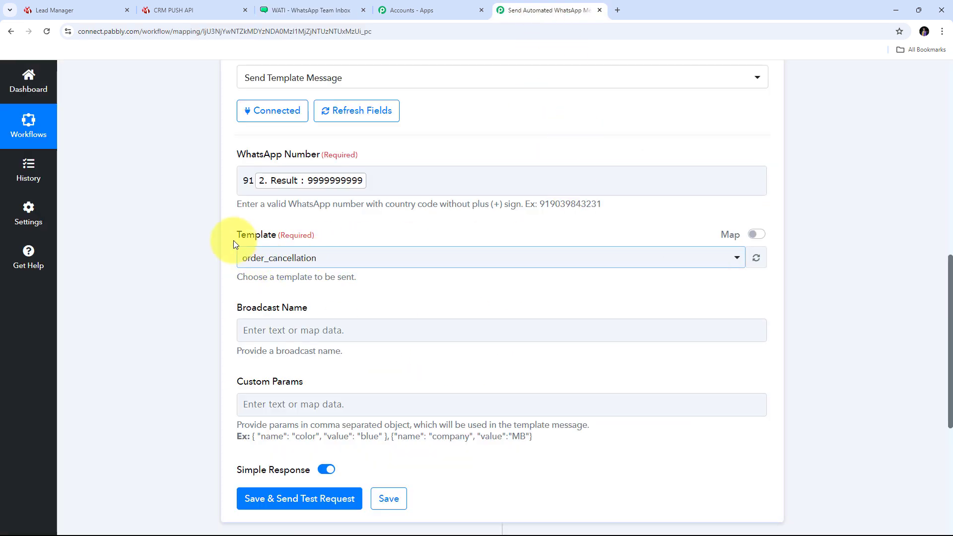
left_click(555, 257)
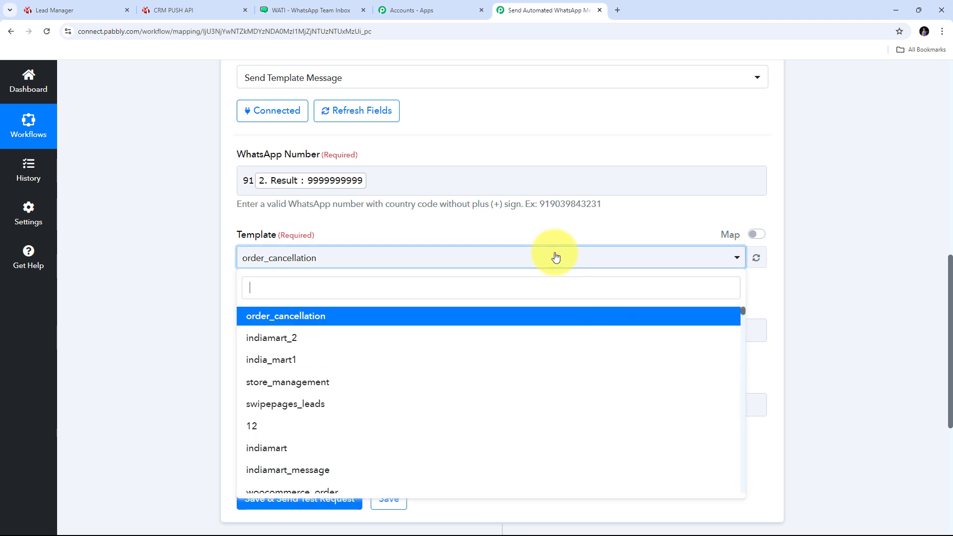
left_click(290, 343)
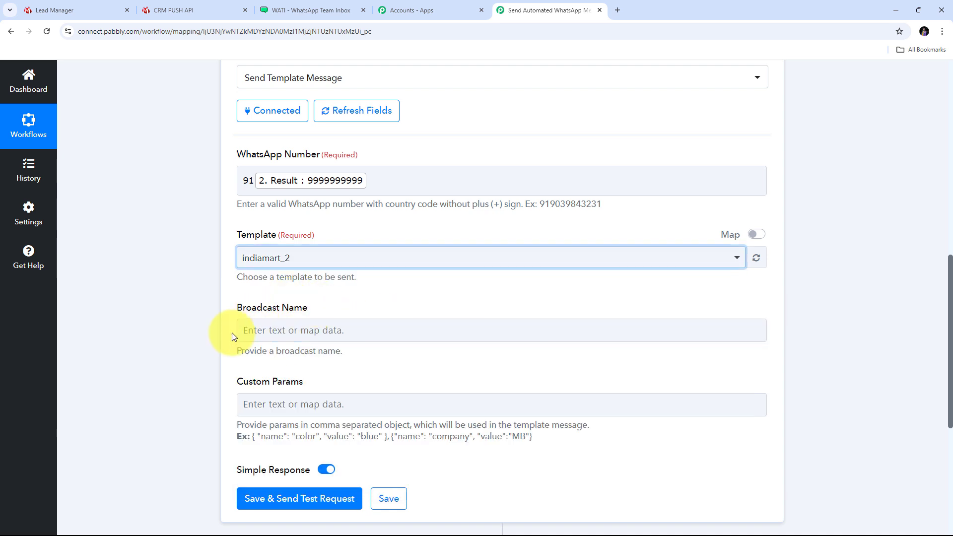
left_click(268, 332)
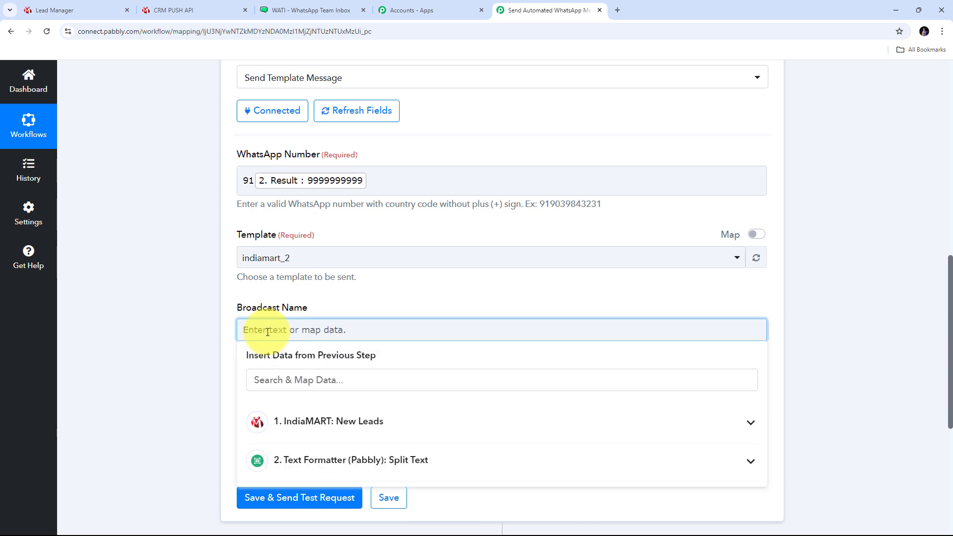
type("None")
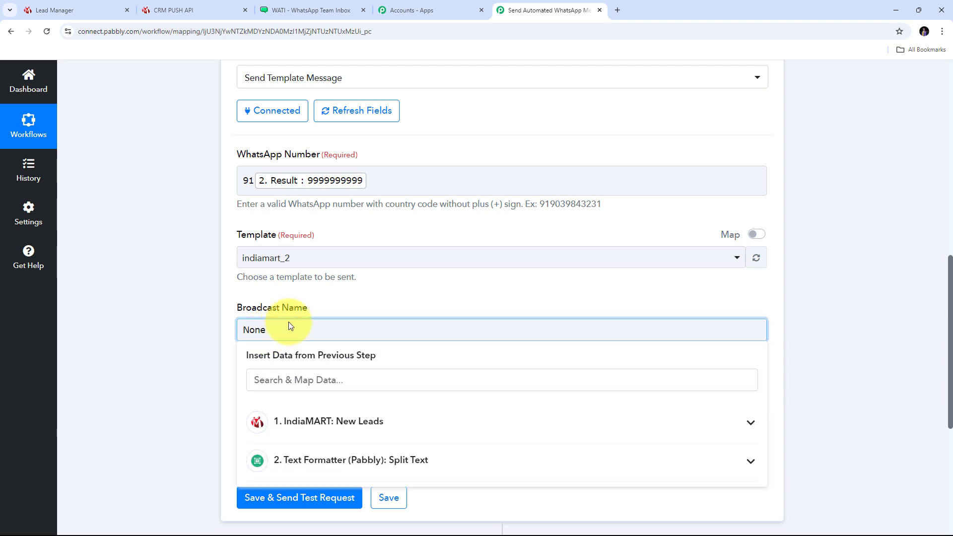
left_click(320, 300)
Check the name and product variables in WATI's indiamart_2 template body, and return to the workflow's Custom Params field.
scroll(320, 301, "down", 1)
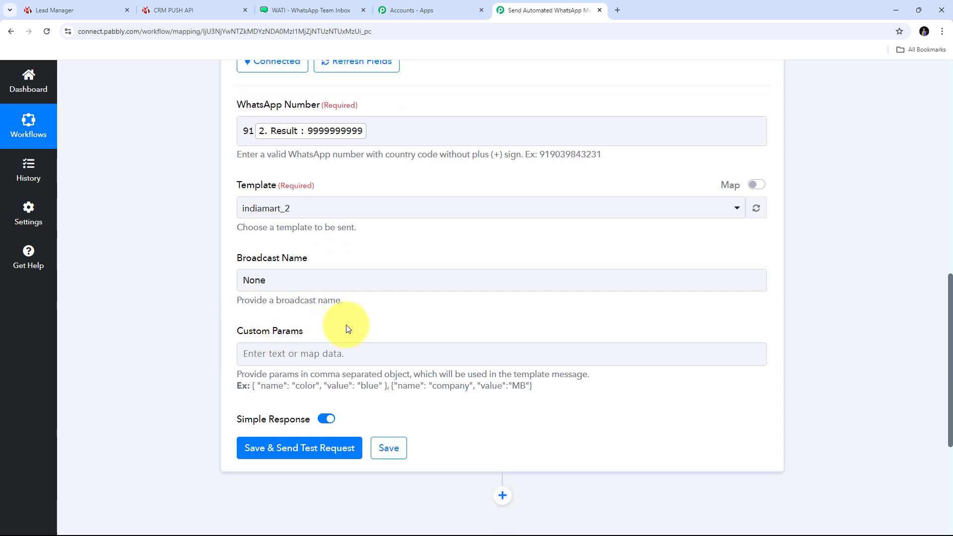
left_click(320, 7)
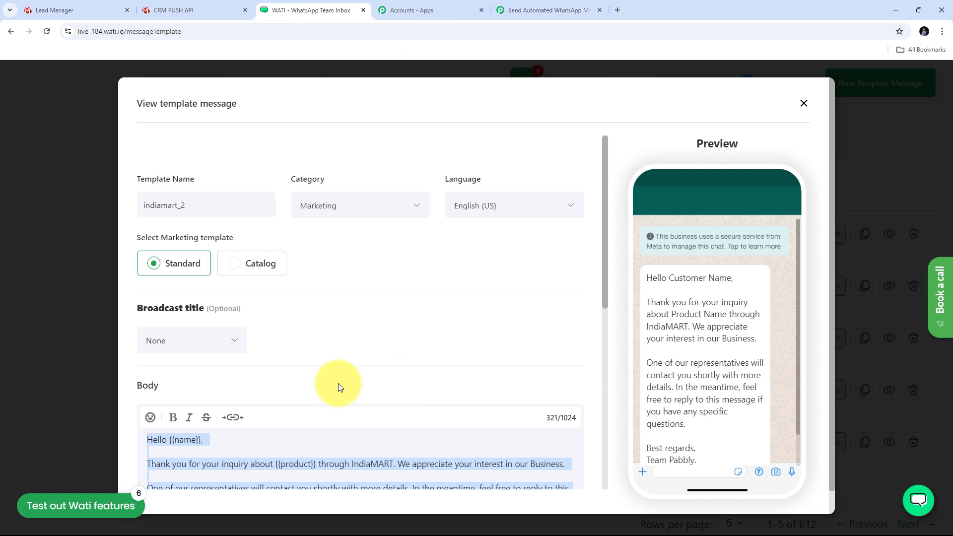
scroll(337, 387, "down", 4)
left_click(282, 334)
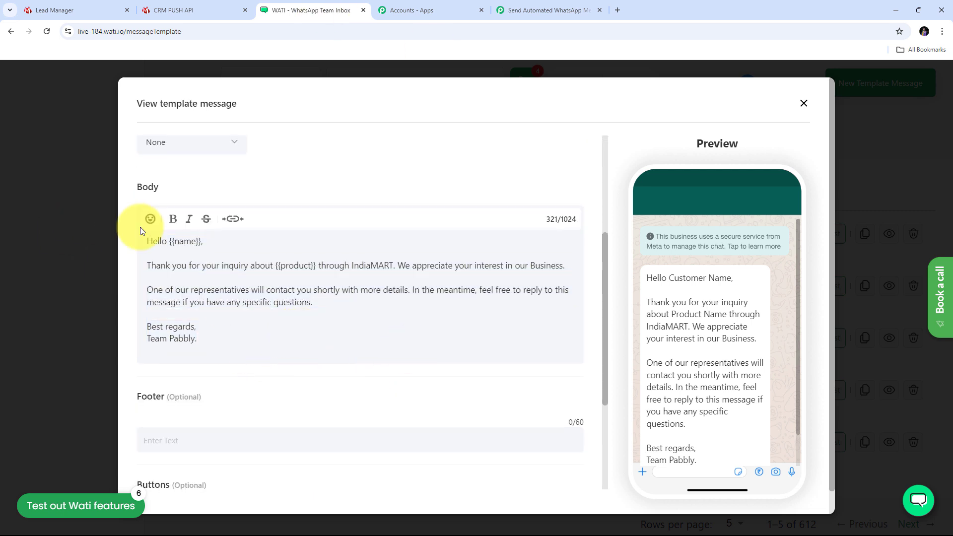
double_click(175, 243)
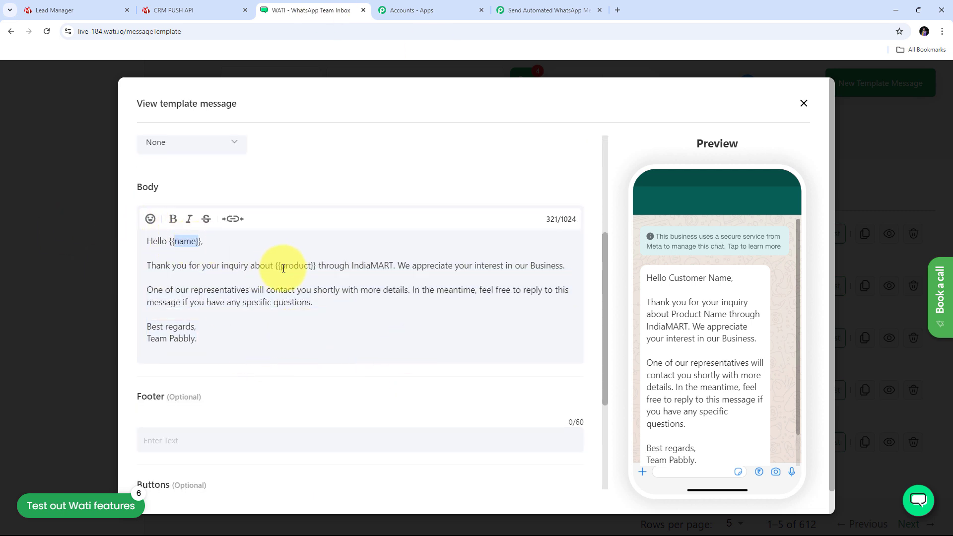
double_click(310, 267)
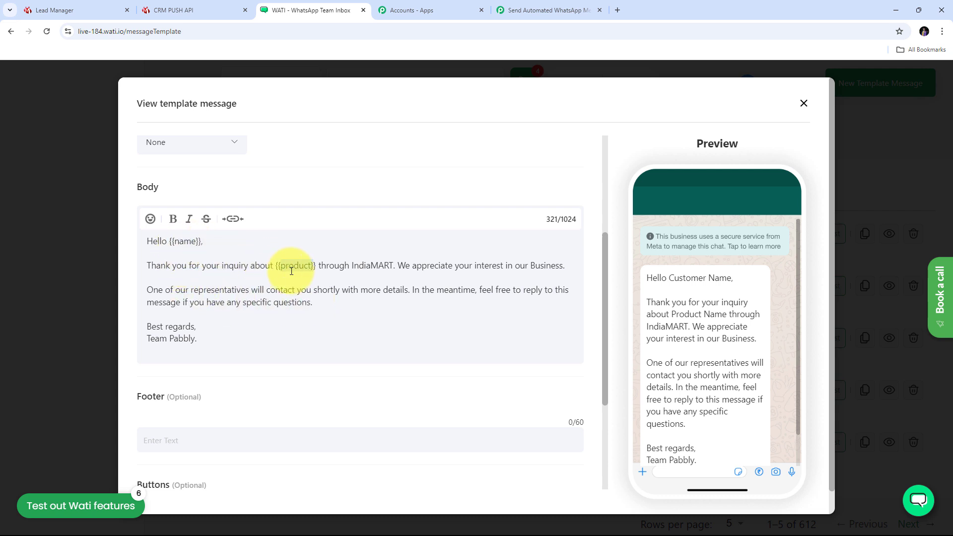
double_click(291, 271)
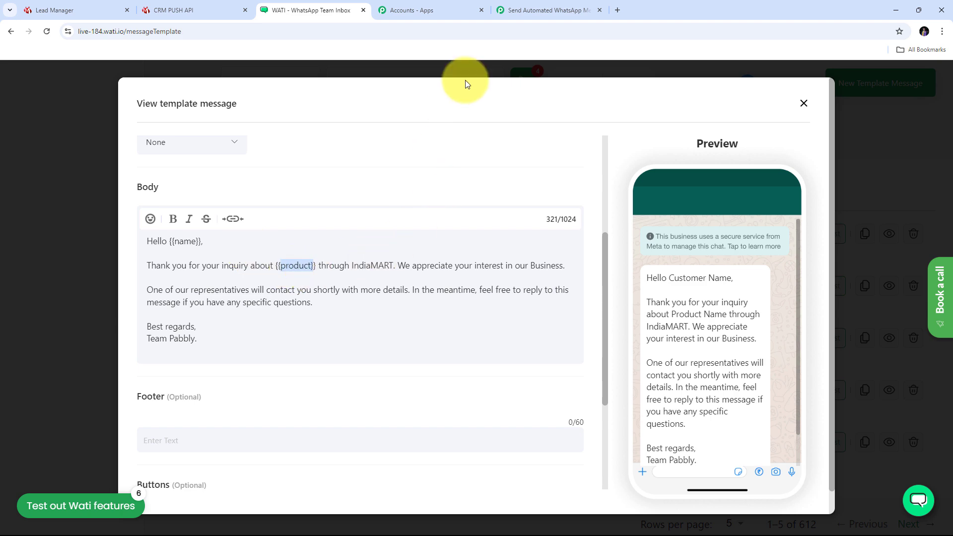
left_click(537, 9)
scroll(258, 223, "down", 3)
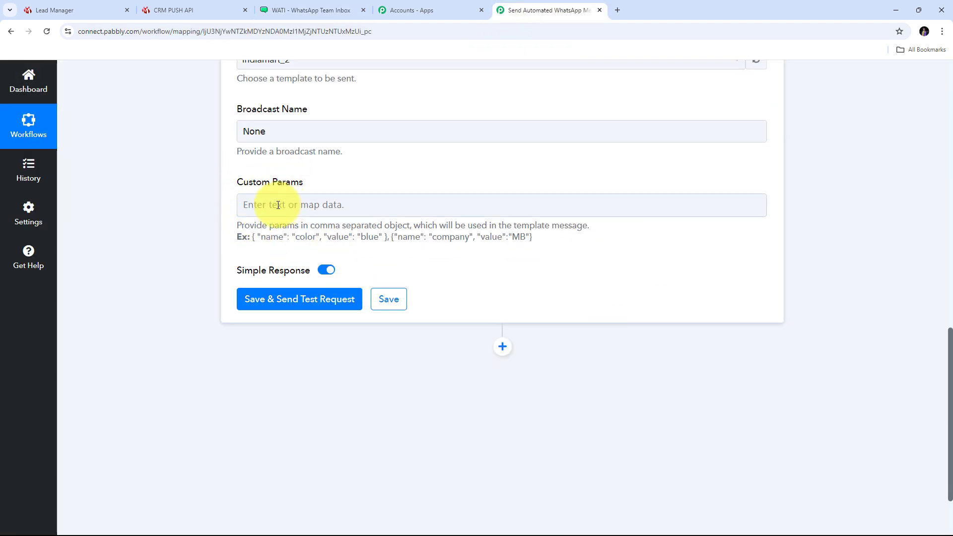
Copy the example object { "name": "color", "value": "blue" } into the WATI action's Custom Params.
left_click_drag(251, 237, 387, 238)
key("ctrl+c")
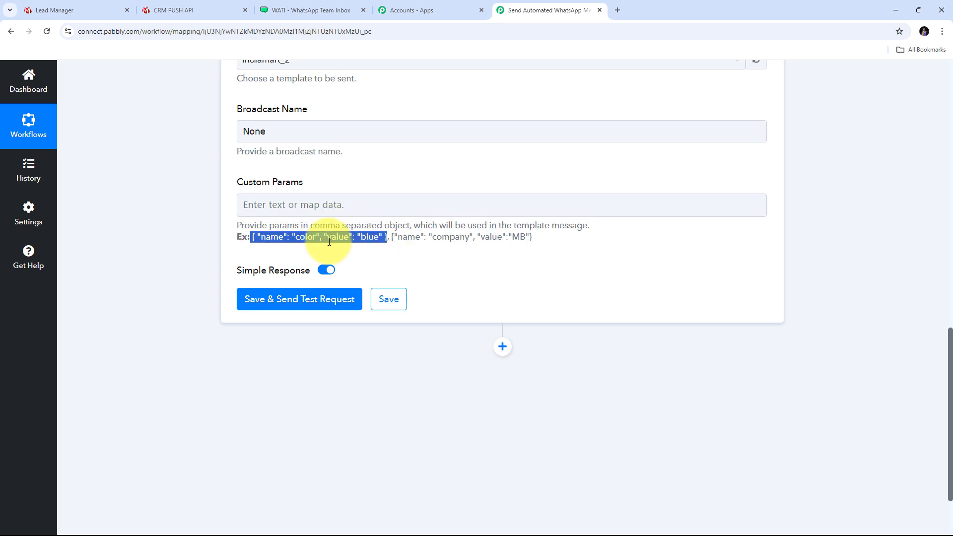
left_click(253, 236)
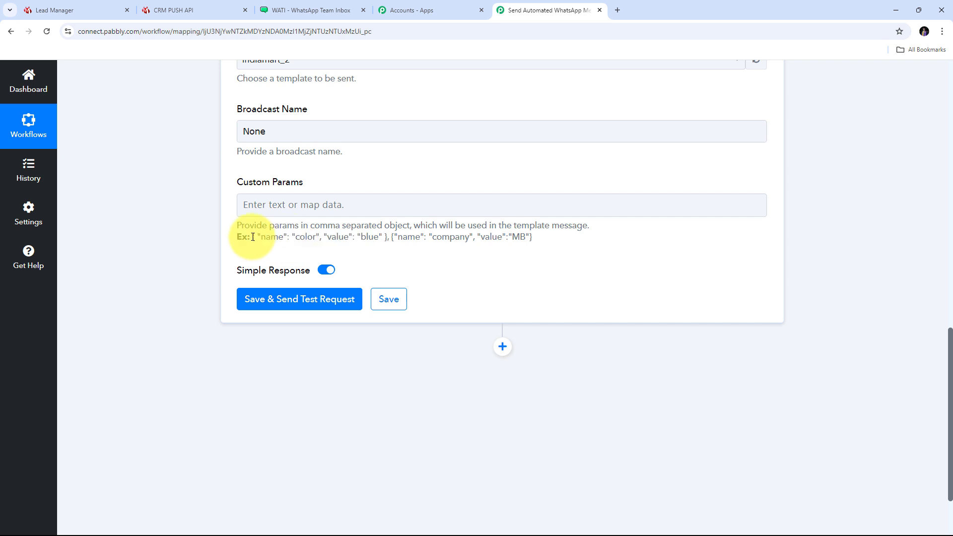
left_click_drag(252, 236, 386, 247)
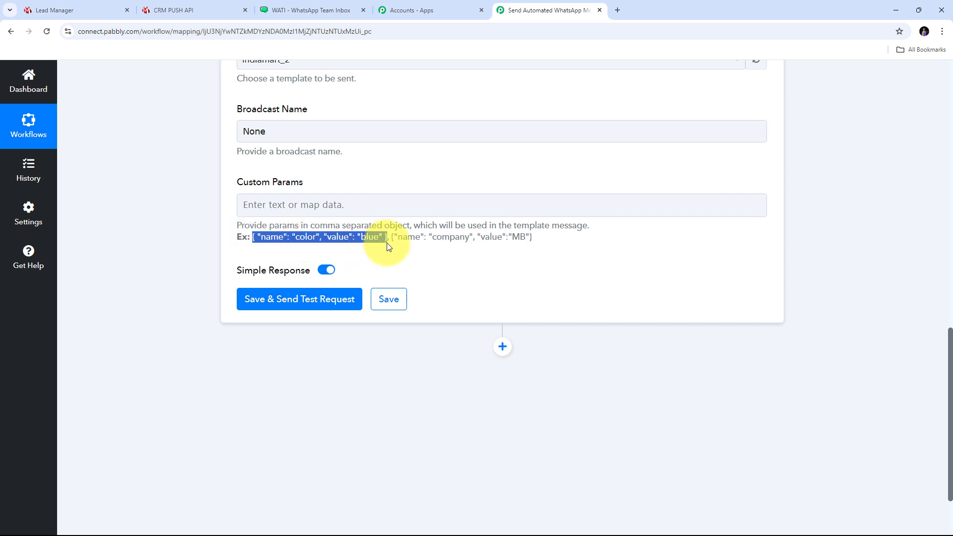
left_click(291, 204)
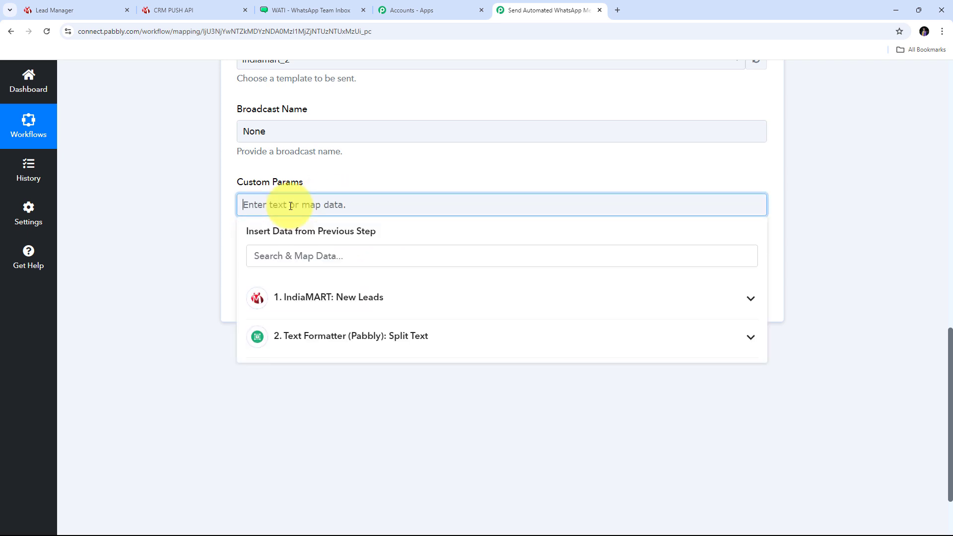
key("ctrl+v")
left_click(350, 168)
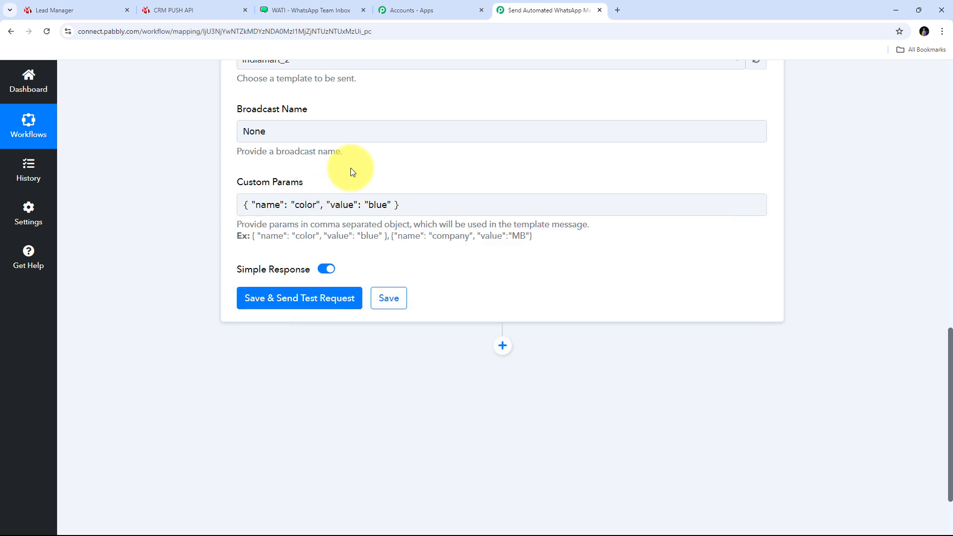
In the Custom Params object, replace color with name and blue with the mapped IndiaMART RESPONSE SENDER NAME field.
left_click(300, 207)
double_click(305, 204)
key("BackSpace")
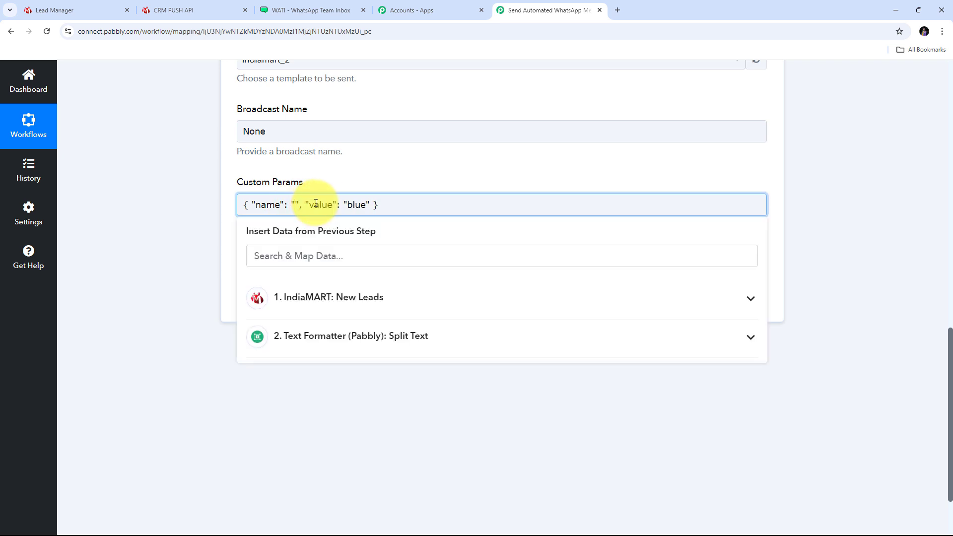
type("name")
left_click_drag(372, 205, 390, 206)
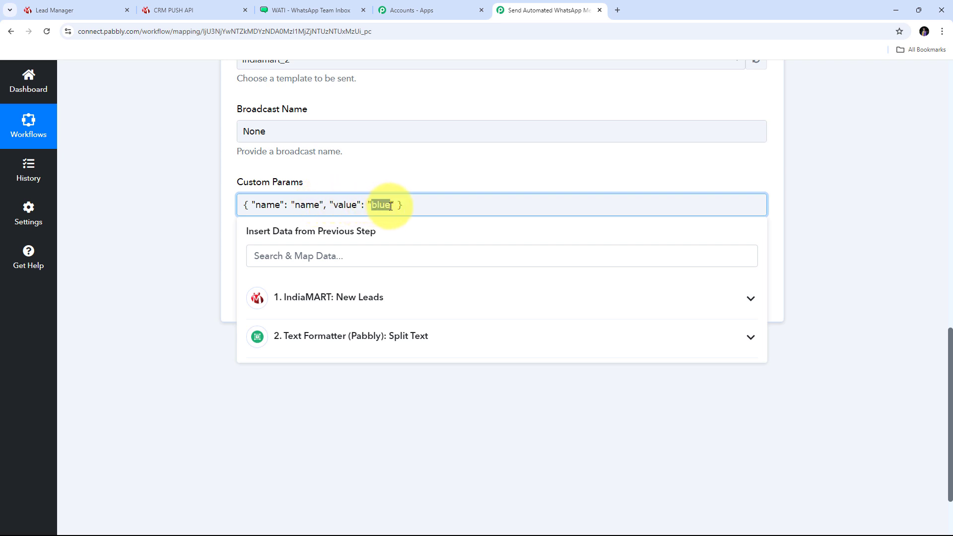
key("BackSpace")
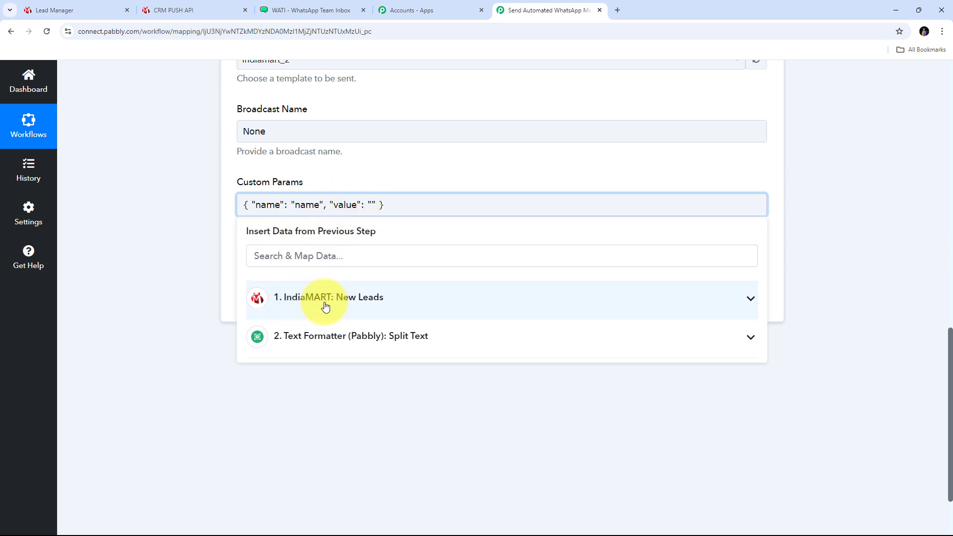
left_click(454, 302)
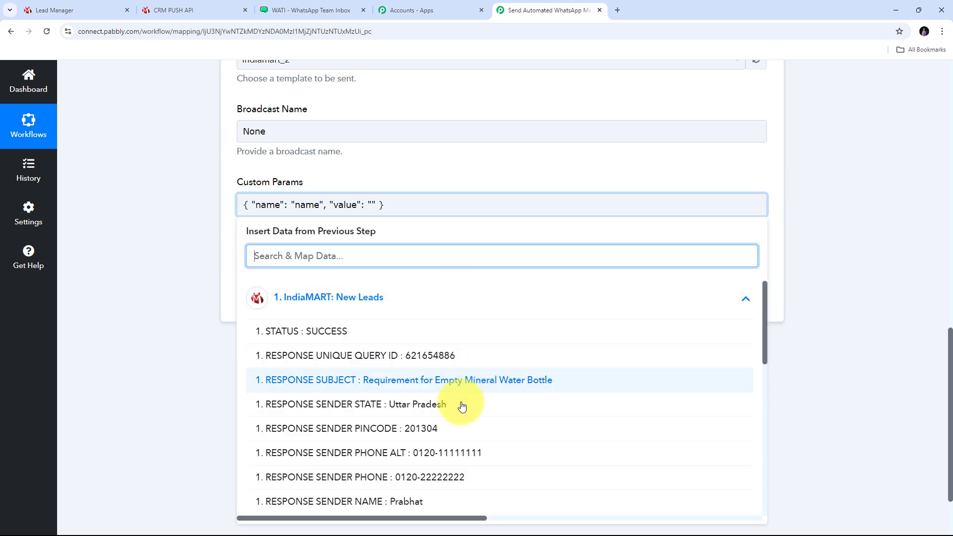
left_click(397, 502)
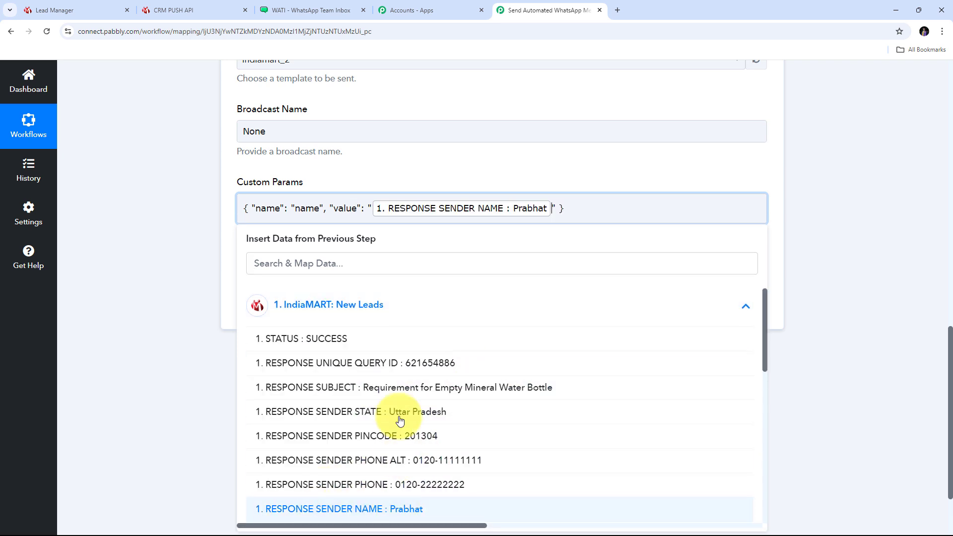
left_click(436, 150)
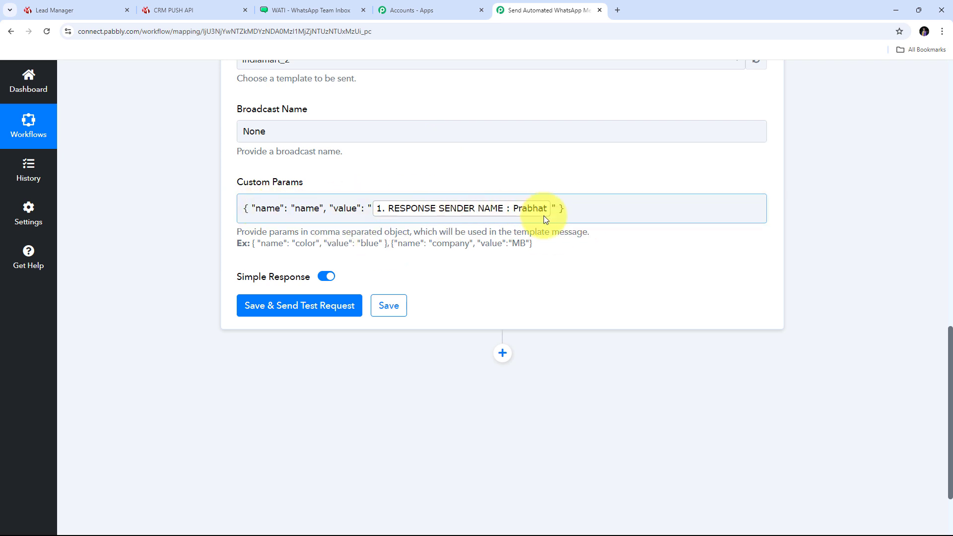
Append a comma and the second example object {"name": "company", "value":"MB"} to the Custom Params.
left_click(568, 210)
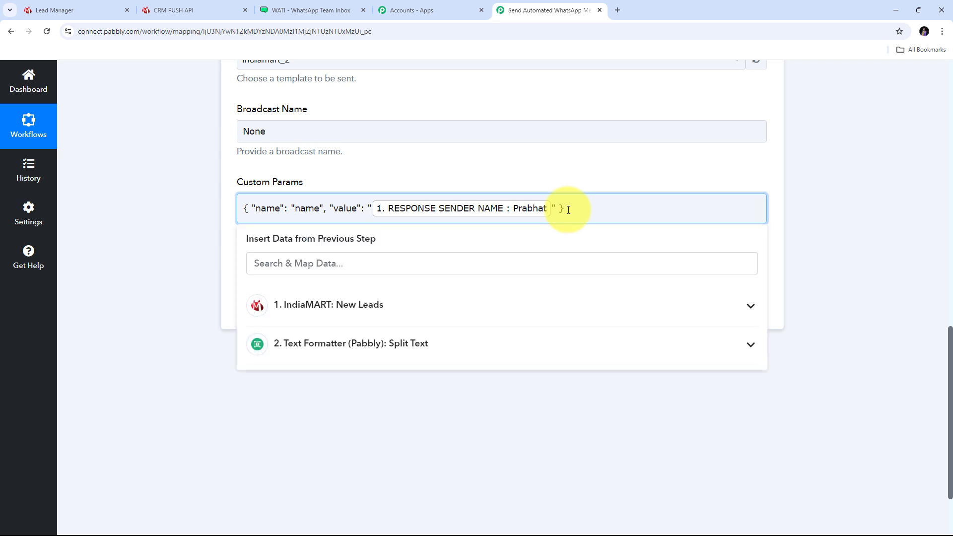
type(",")
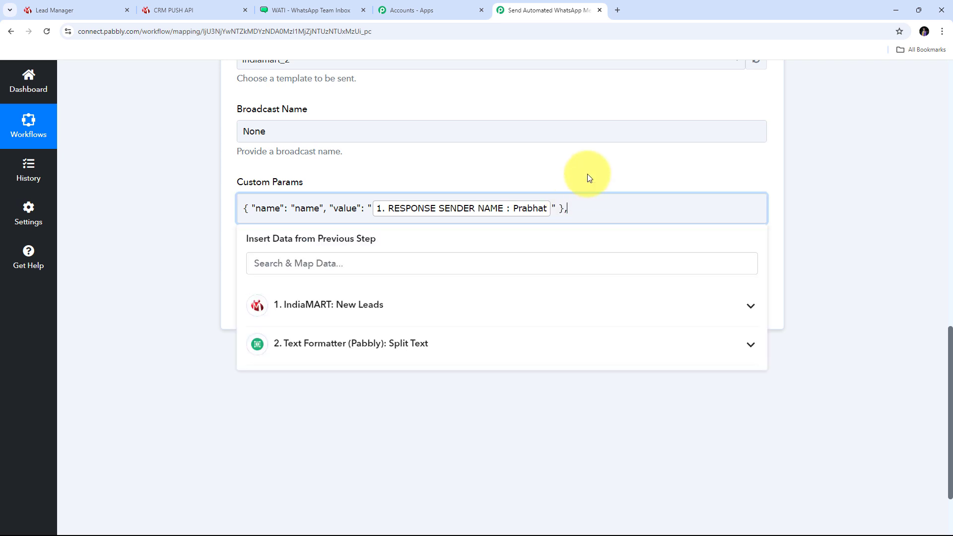
left_click(587, 174)
left_click_drag(391, 243, 535, 245)
key("ctrl+c")
left_click(569, 209)
key("ctrl+v")
In the second Custom Params object, replace company with product and MB with the mapped RESPONSE QUERY MCAT NAME field.
double_click(635, 209)
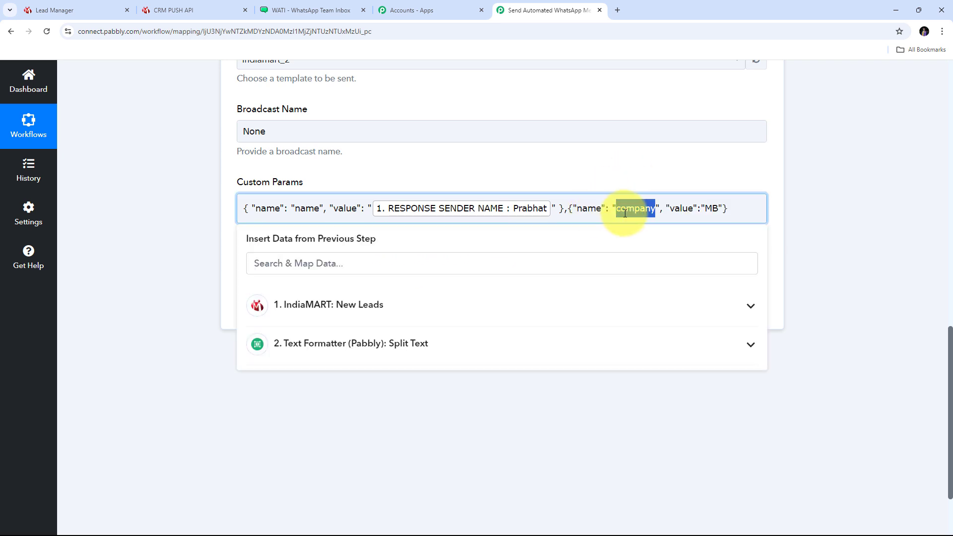
key("BackSpace")
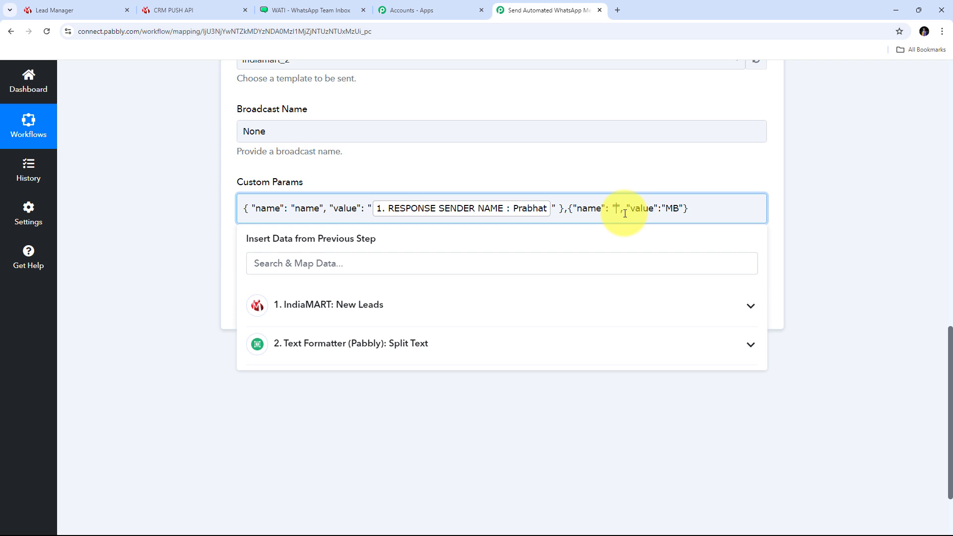
type("product")
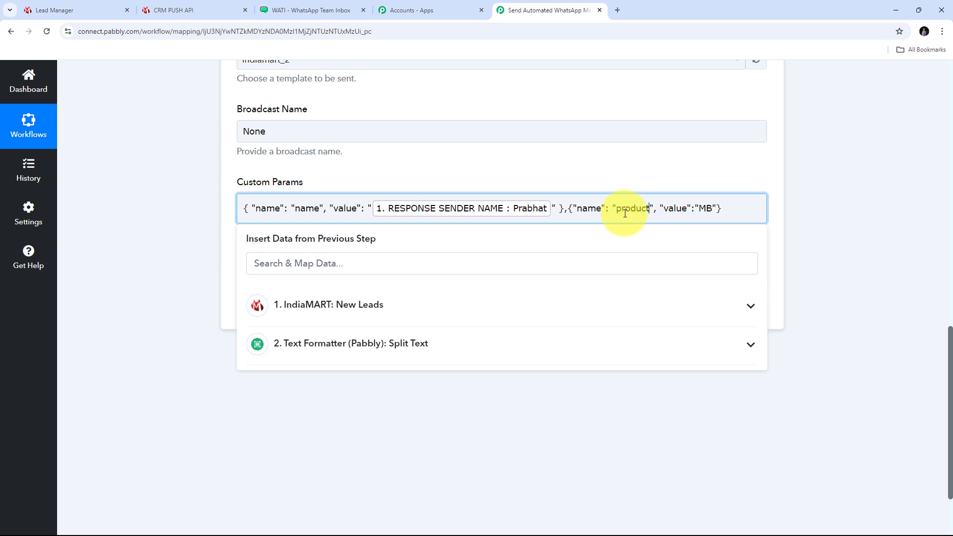
double_click(702, 209)
key("BackSpace")
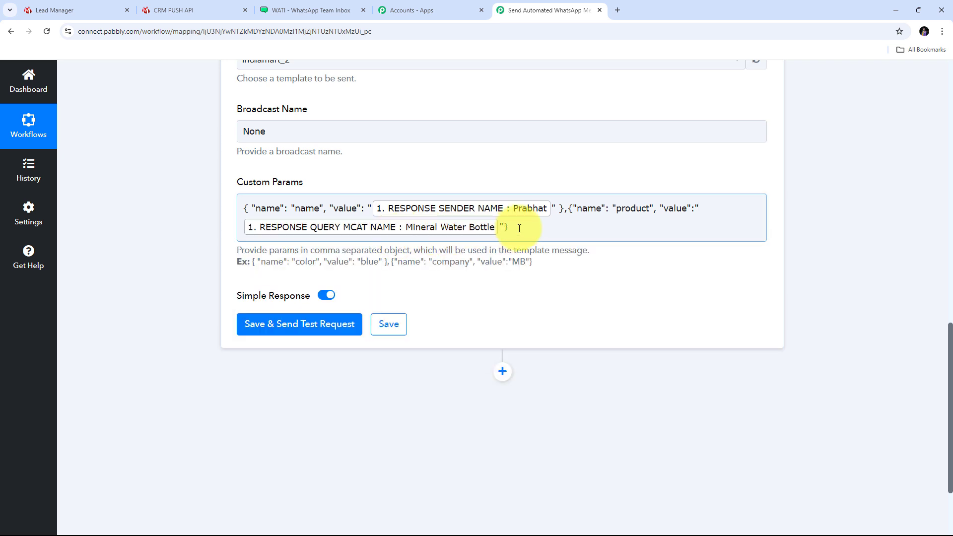
Save the WATI Send Template Message action and send a test request.
left_click(399, 170)
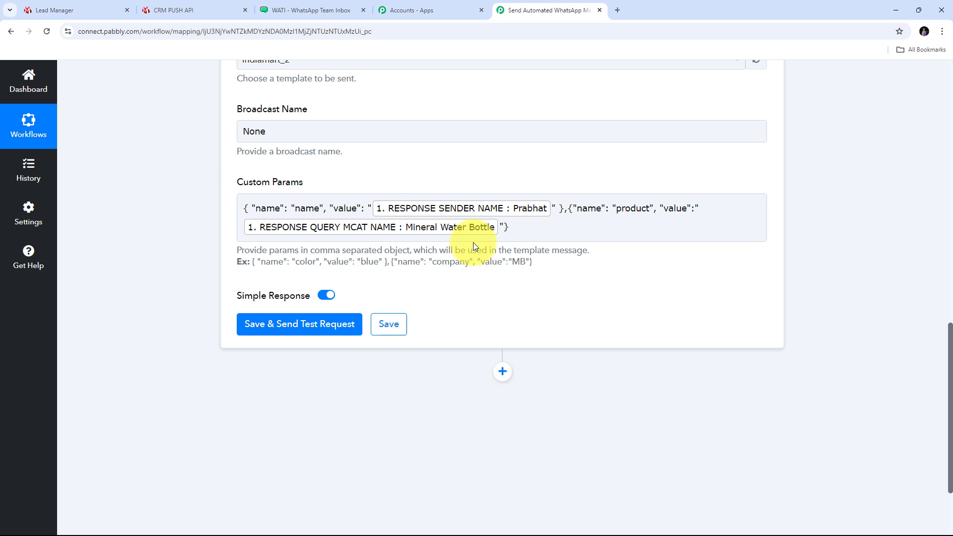
scroll(472, 242, "down", 1)
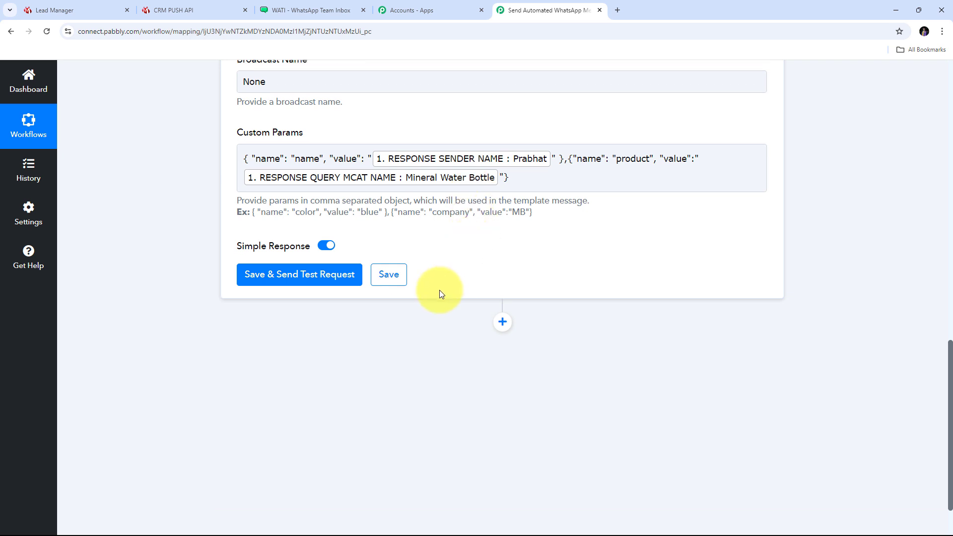
left_click(317, 280)
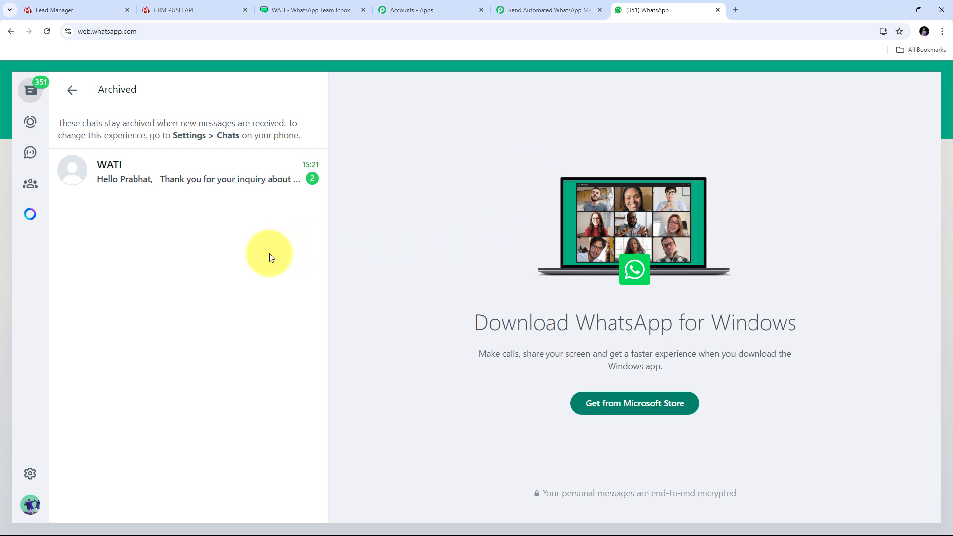
Open the archived WATI chat in WhatsApp Web and check the lead name and product in the received template message.
left_click(217, 180)
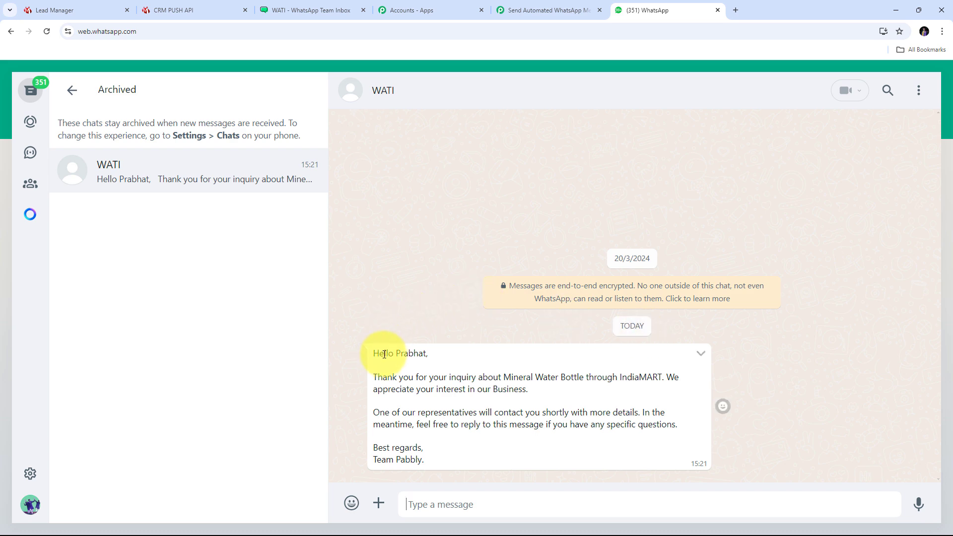
left_click_drag(394, 354, 428, 353)
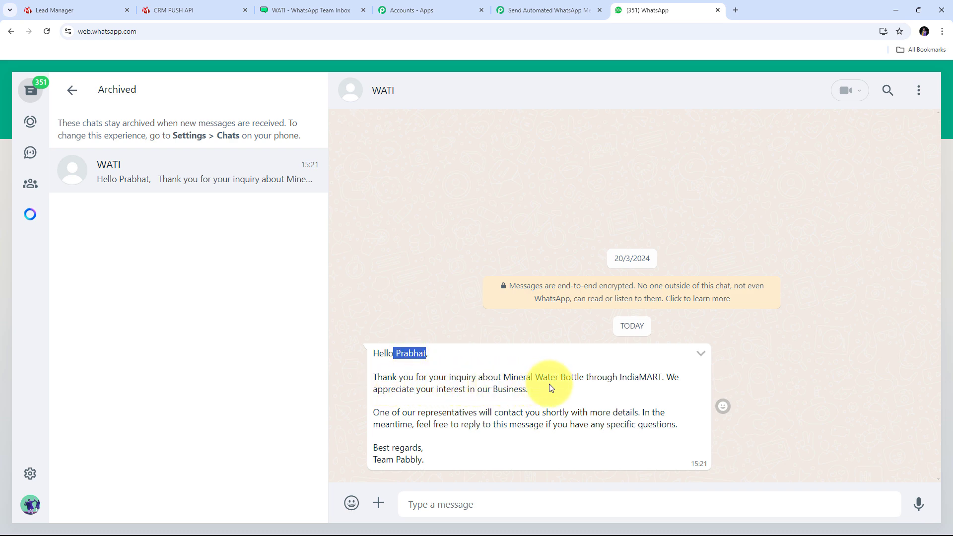
left_click_drag(503, 377, 588, 377)
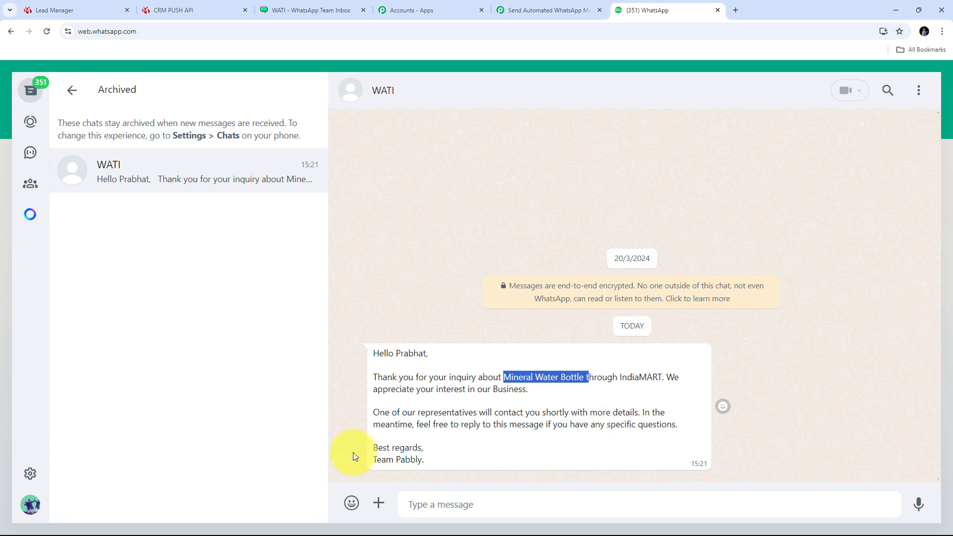
left_click(489, 443)
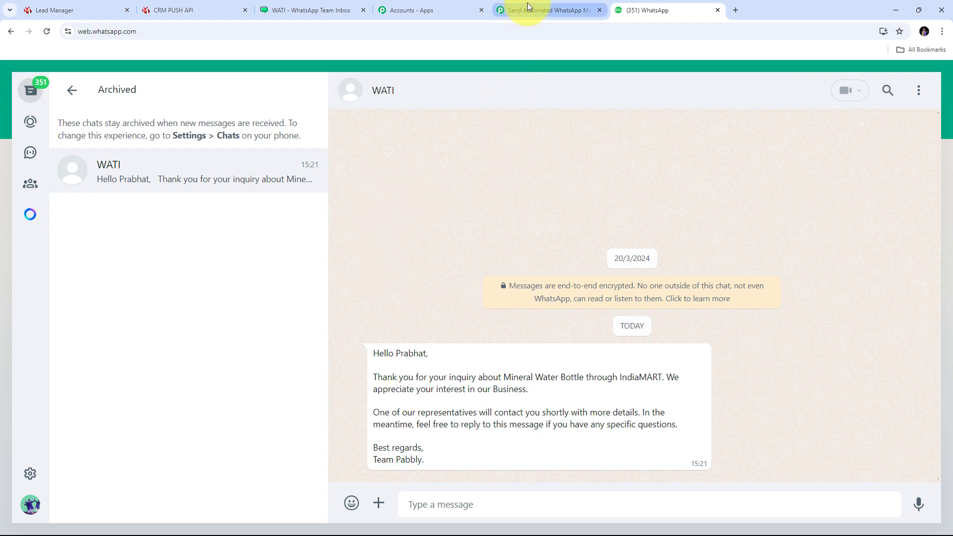
Return to the Pabbly Connect workflow and review its IndiaMART trigger, Text Formatter action and WATI action.
left_click(501, 11)
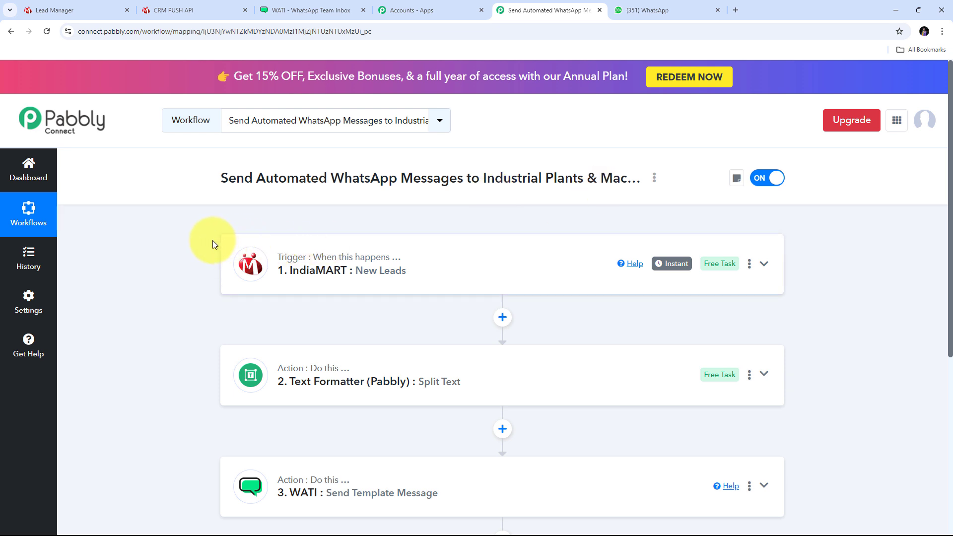
mouse_move(305, 261)
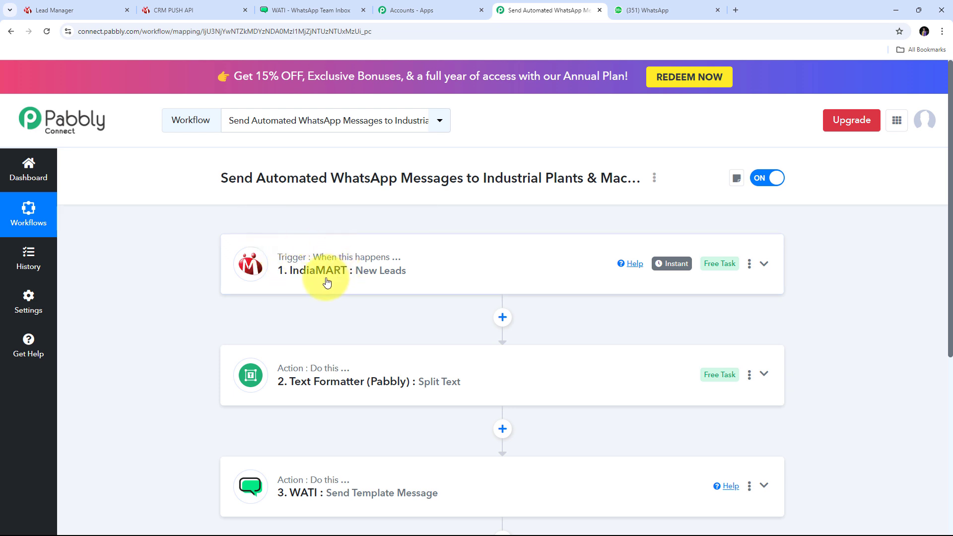
scroll(278, 257, "down", 1)
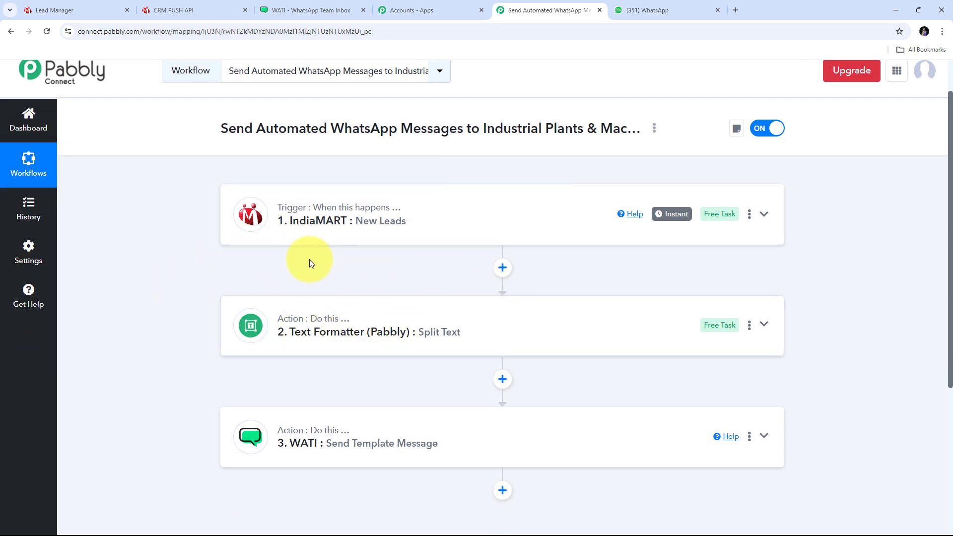
scroll(234, 300, "down", 1)
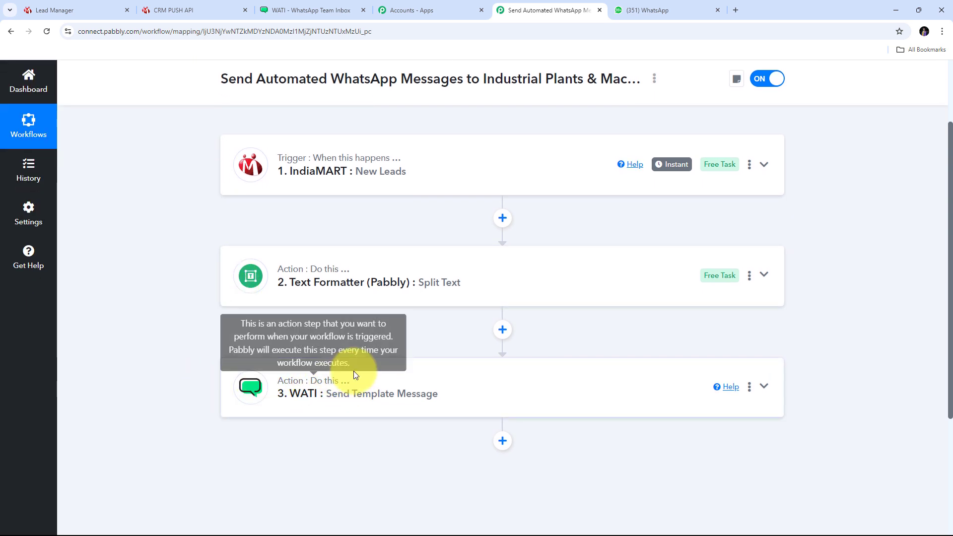
scroll(409, 361, "up", 1)
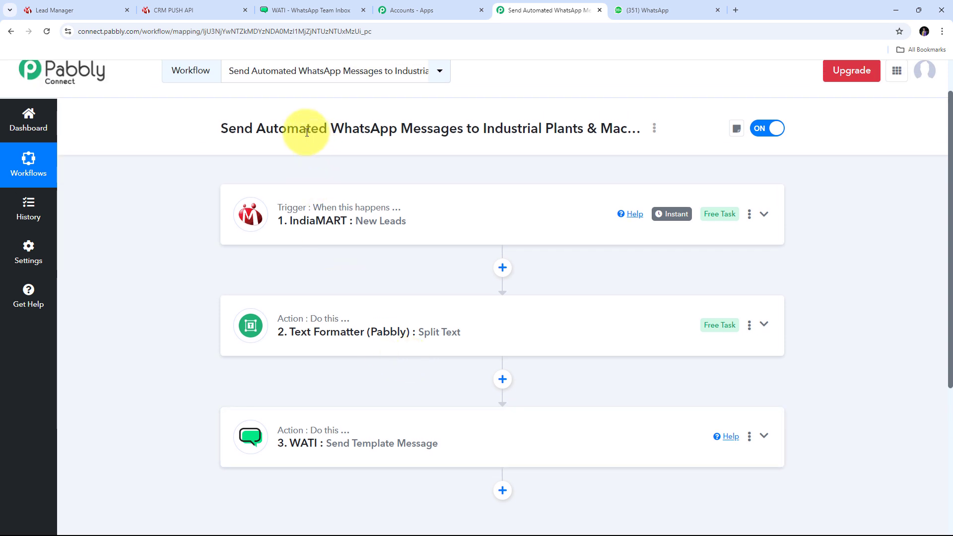